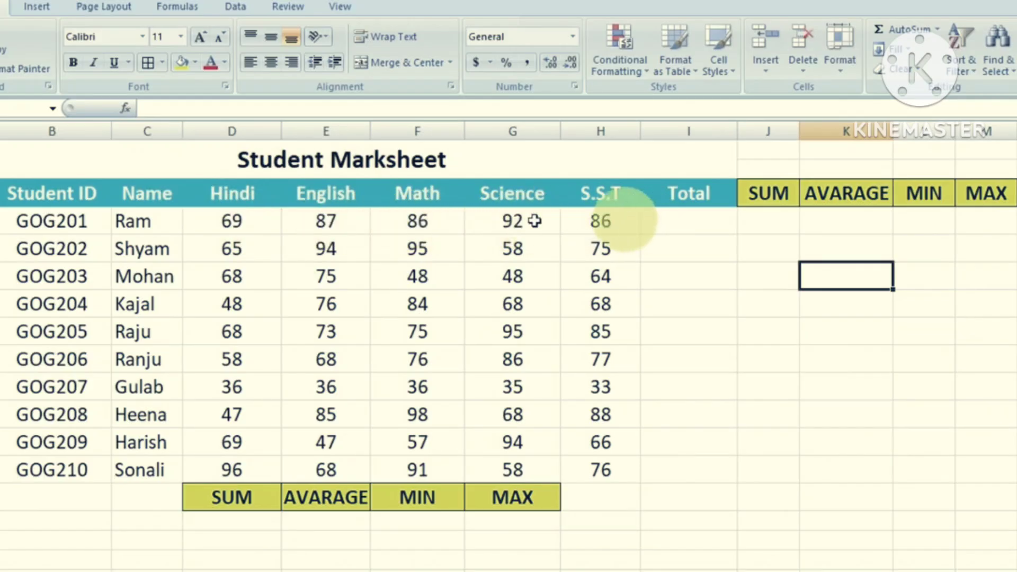
# Start a SUM formula in J4 for the first student and pick the marks D4:H4 as its range
pyautogui.click(672, 222)
pyautogui.click(758, 224)
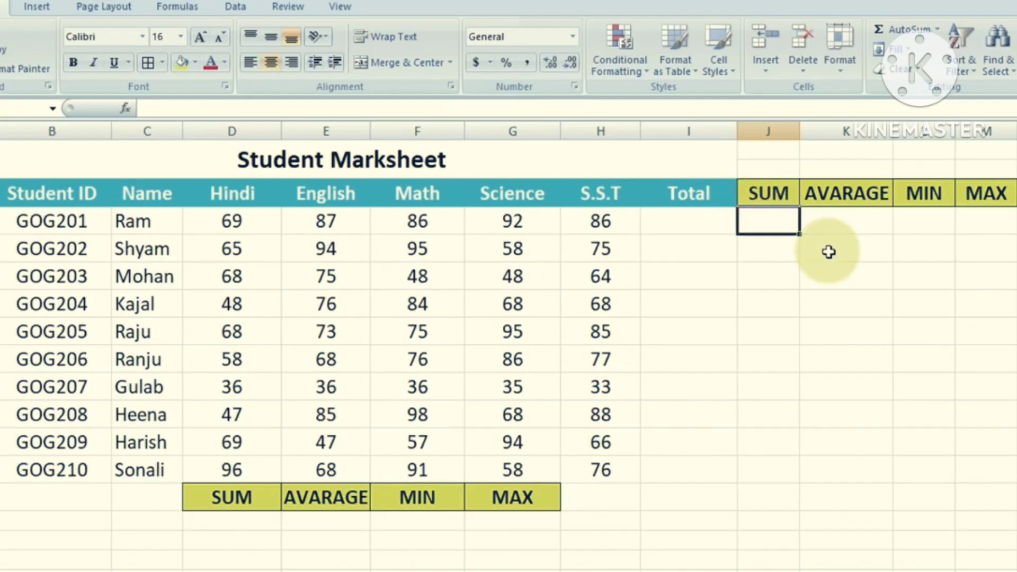
pyautogui.write('=')
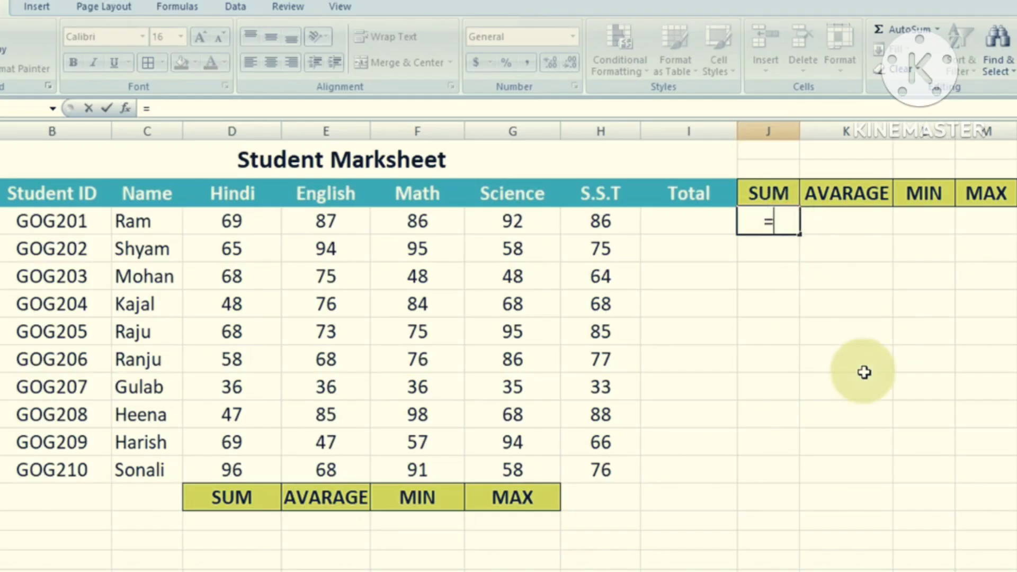
pyautogui.write('SUM')
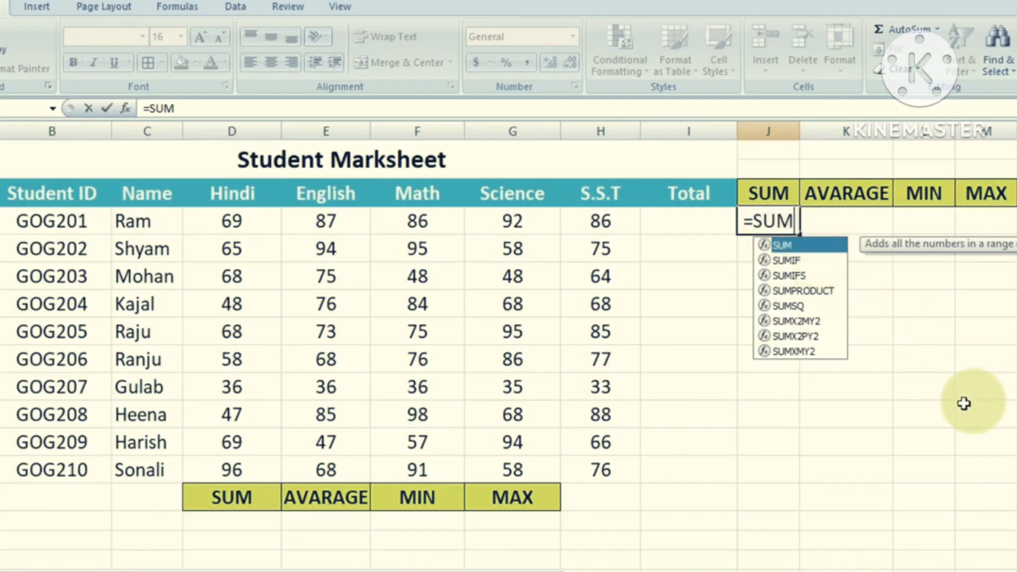
pyautogui.write('(')
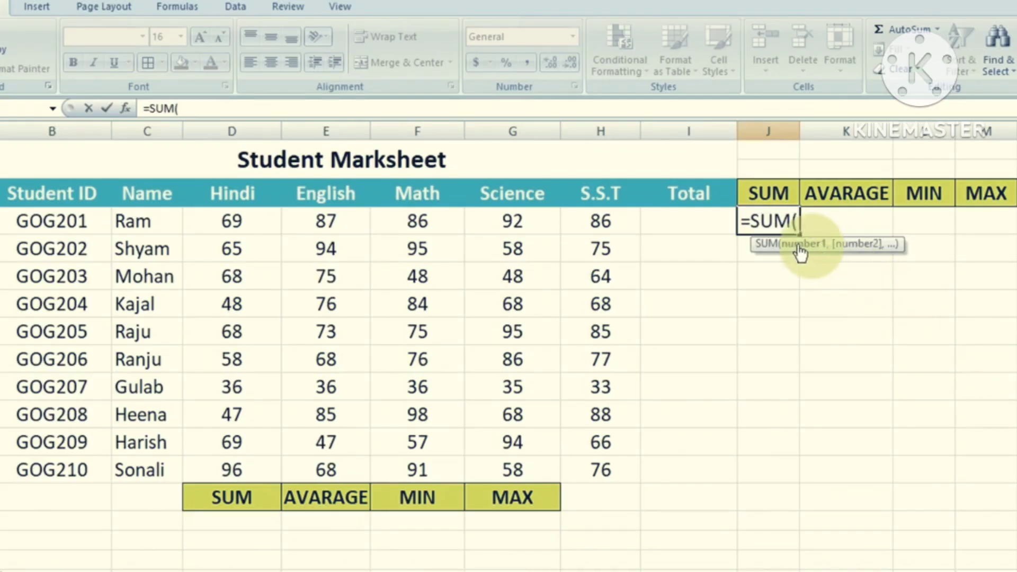
pyautogui.click(211, 209)
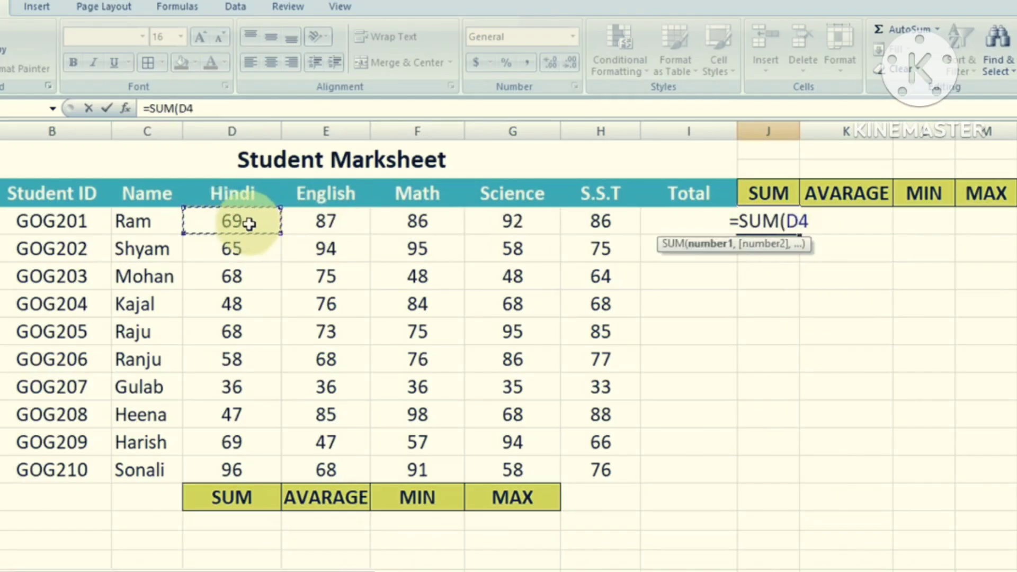
pyautogui.keyDown('shift'); pyautogui.click(593, 223); pyautogui.keyUp('shift')
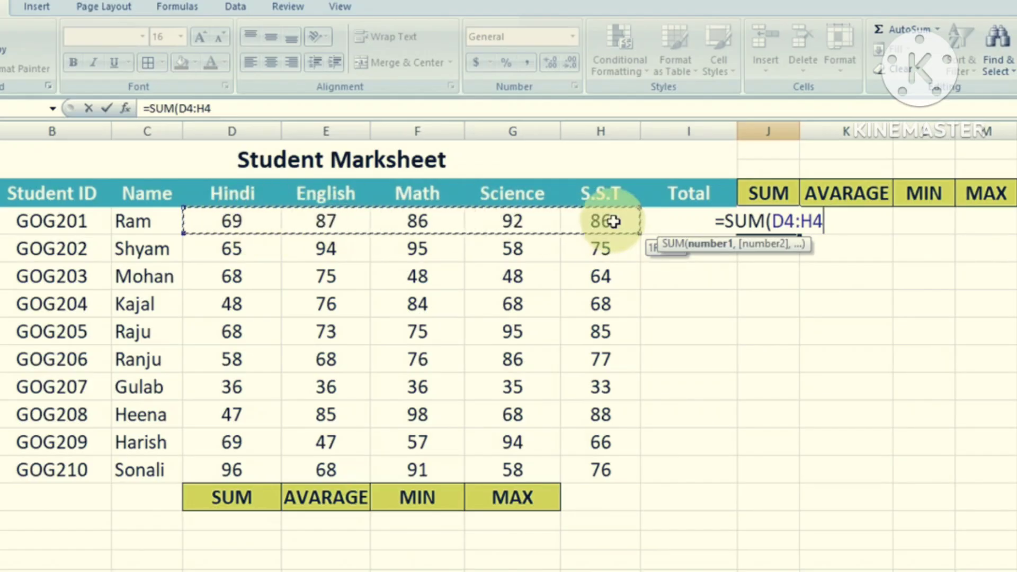
pyautogui.click(243, 225)
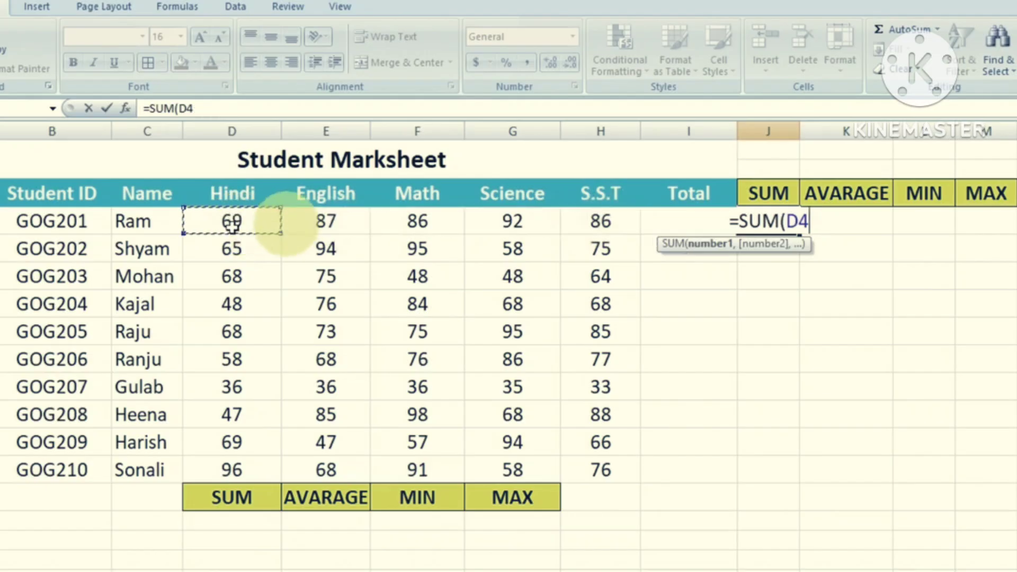
pyautogui.moveTo(244, 221); pyautogui.dragTo(572, 225)
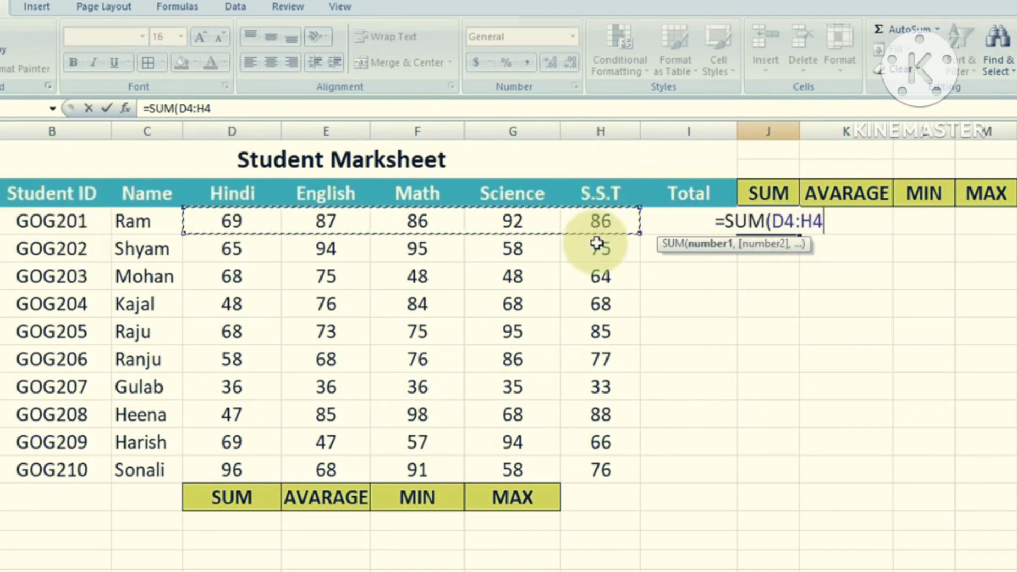
# Clear the picked range and complete the formula in J4 as =SUM(D4:H4) with the reference entered manually
pyautogui.press('BackSpace')
pyautogui.press('BackSpace')
pyautogui.press('BackSpace')
pyautogui.press('BackSpace')
pyautogui.press('BackSpace')
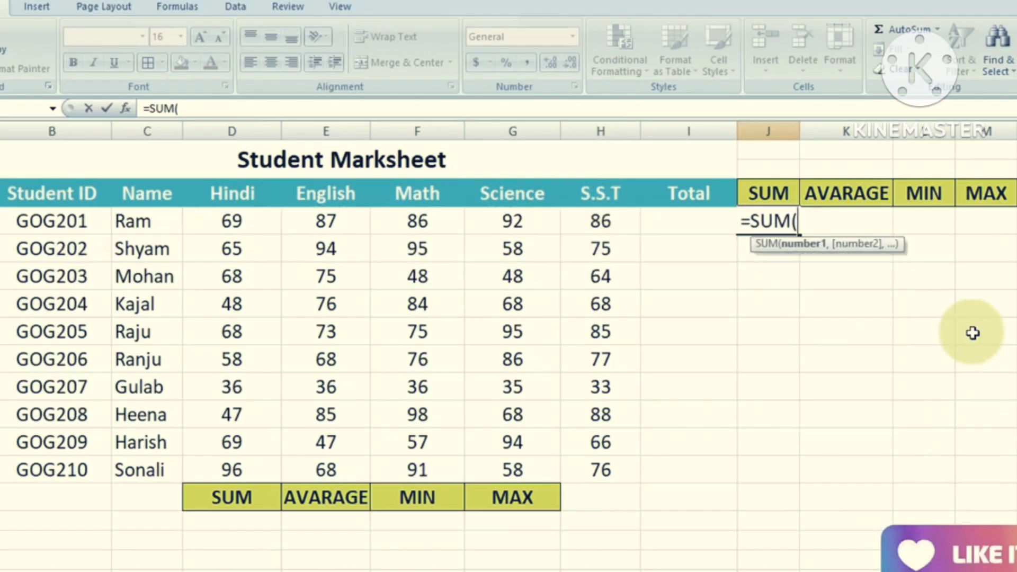
pyautogui.write('D')
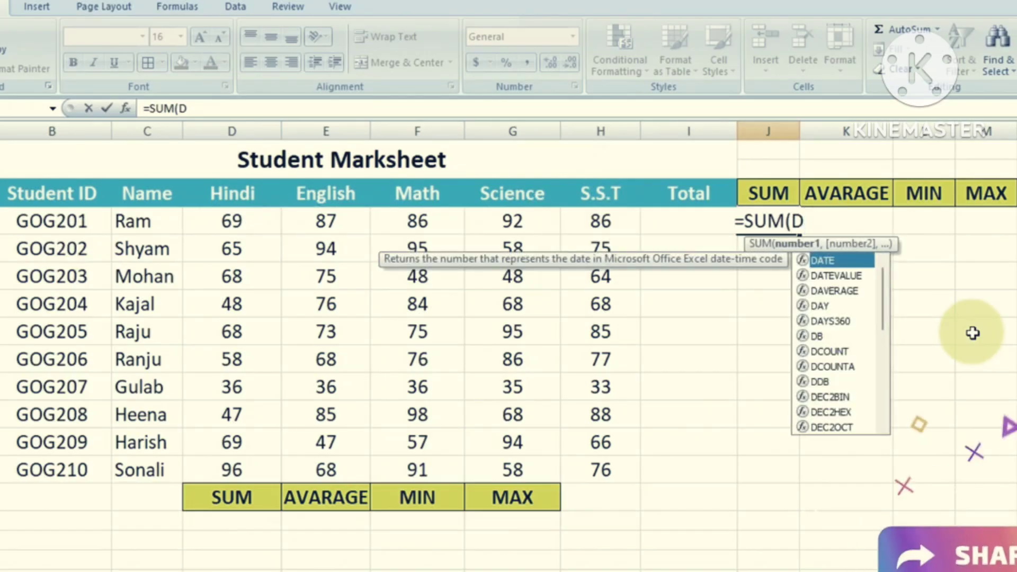
pyautogui.write('4:')
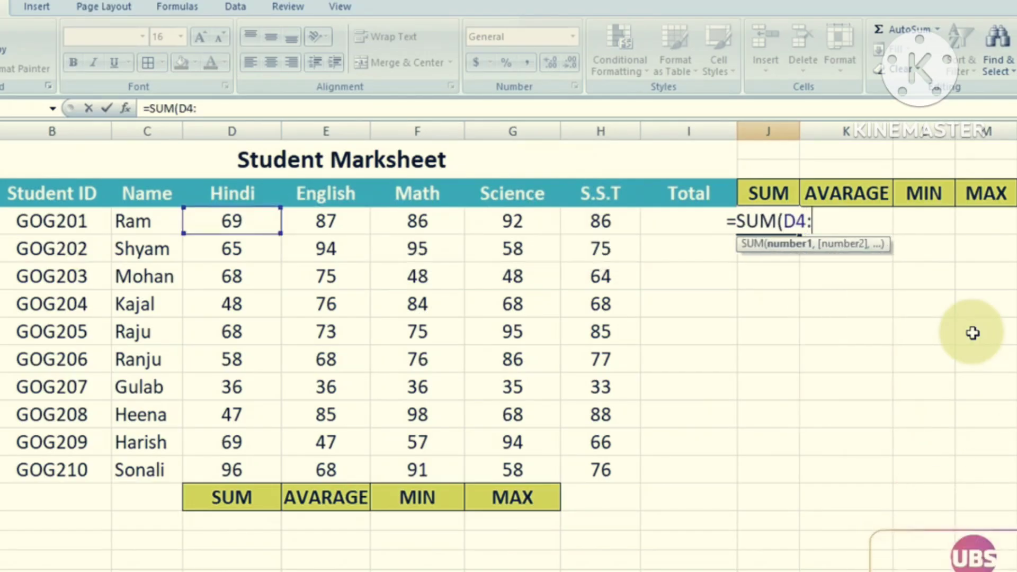
pyautogui.write('H4')
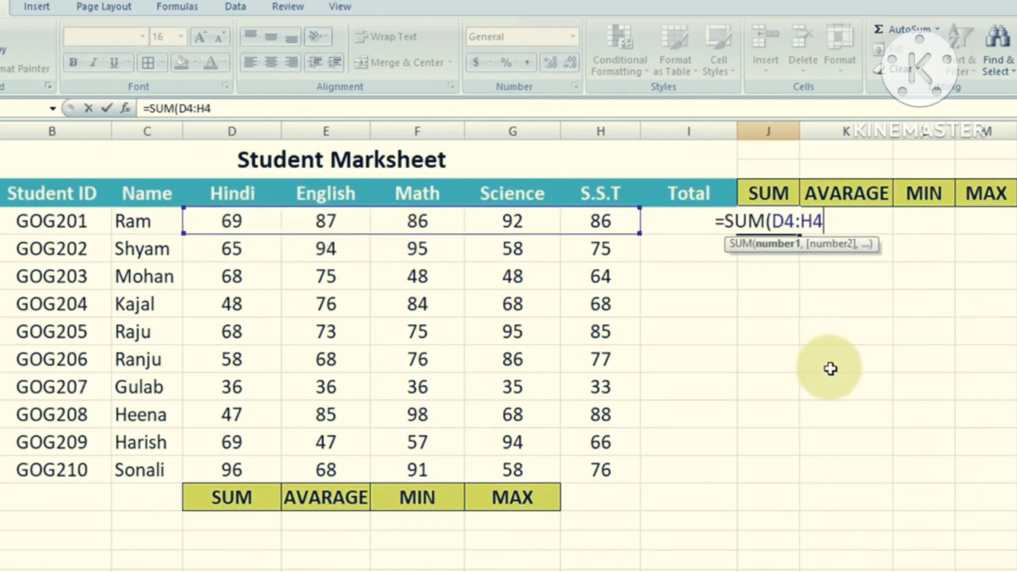
pyautogui.write(')')
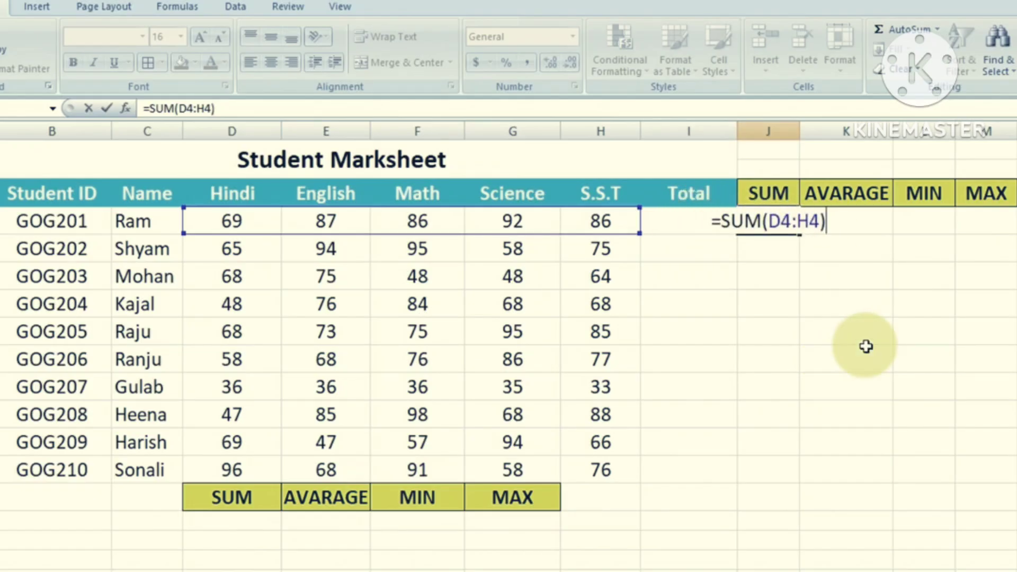
pyautogui.press('Return')
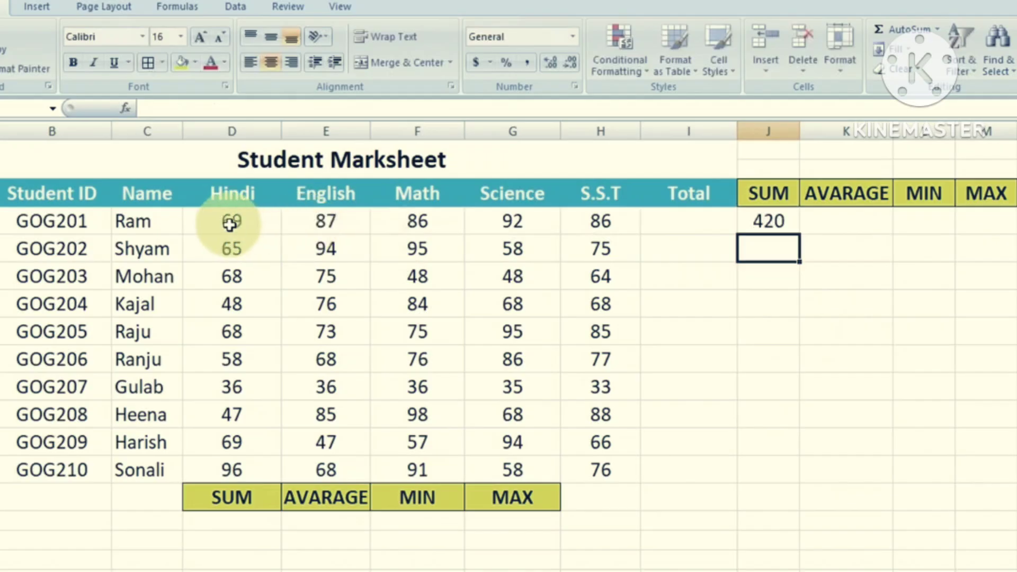
# Fill the SUM formula from J4 down through J13 for all students and undo the fill
pyautogui.click(774, 220)
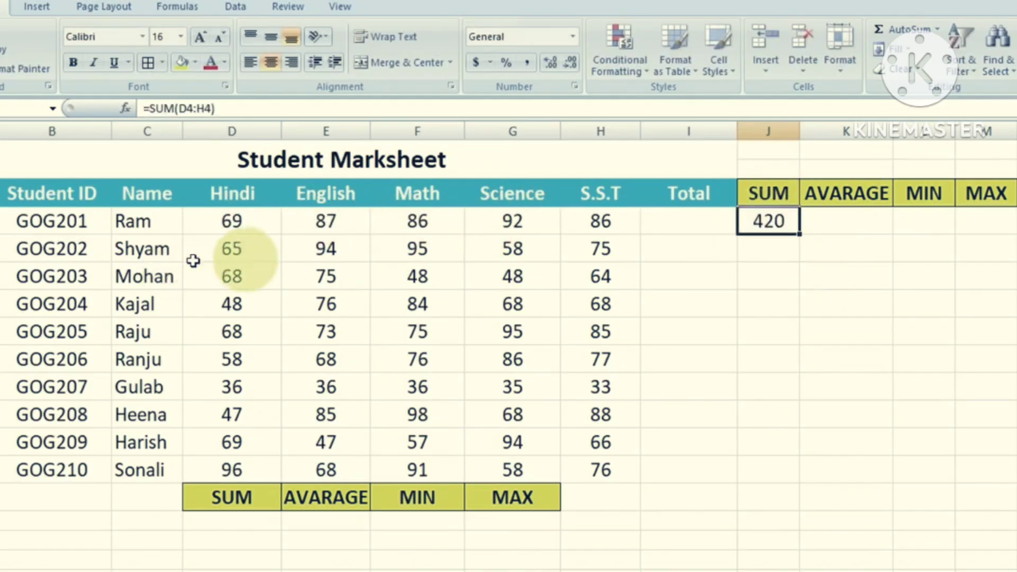
pyautogui.click(774, 247)
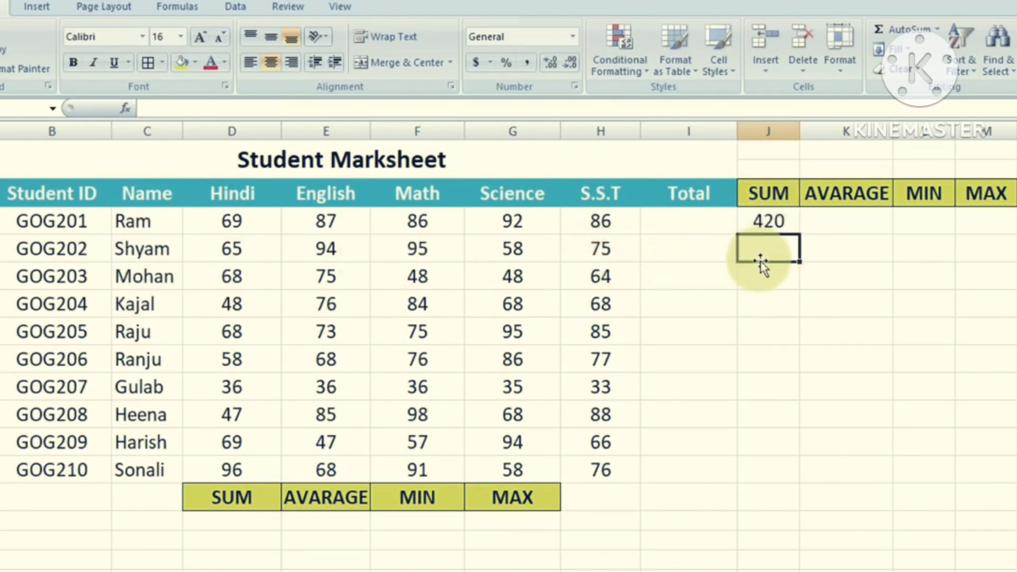
pyautogui.click(770, 226)
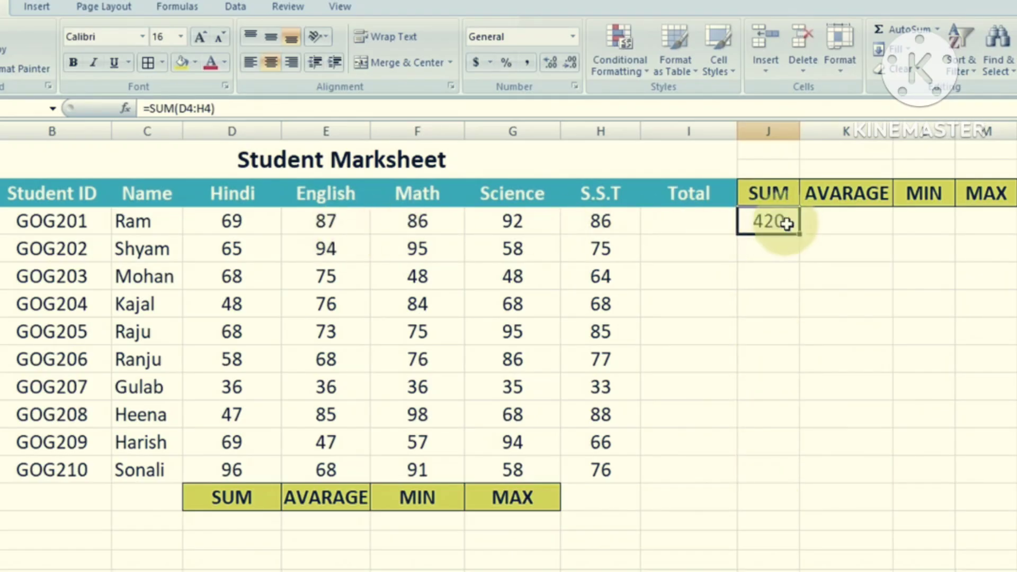
pyautogui.moveTo(800, 236); pyautogui.dragTo(794, 472)
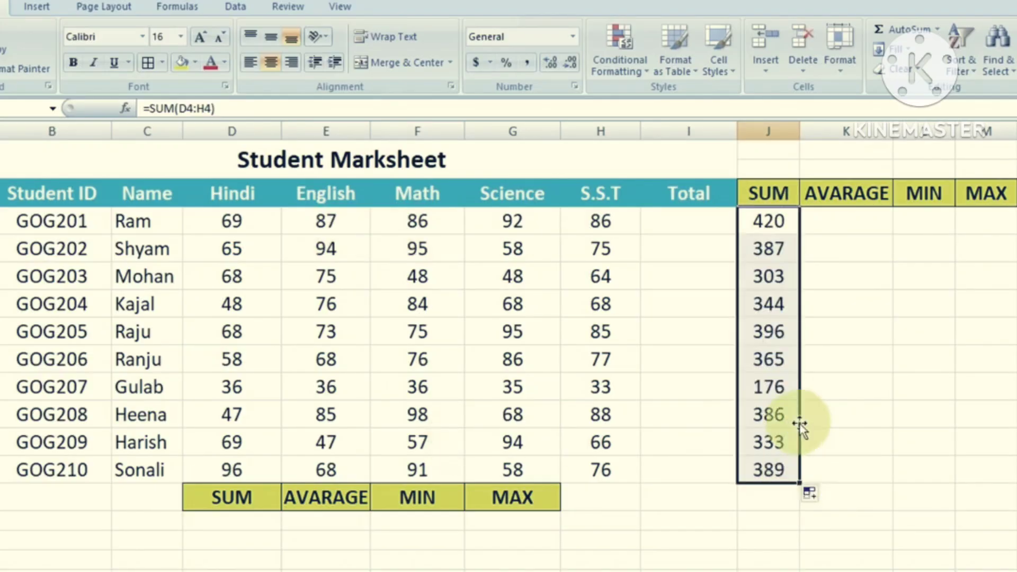
pyautogui.hotkey('ctrl', 'z')
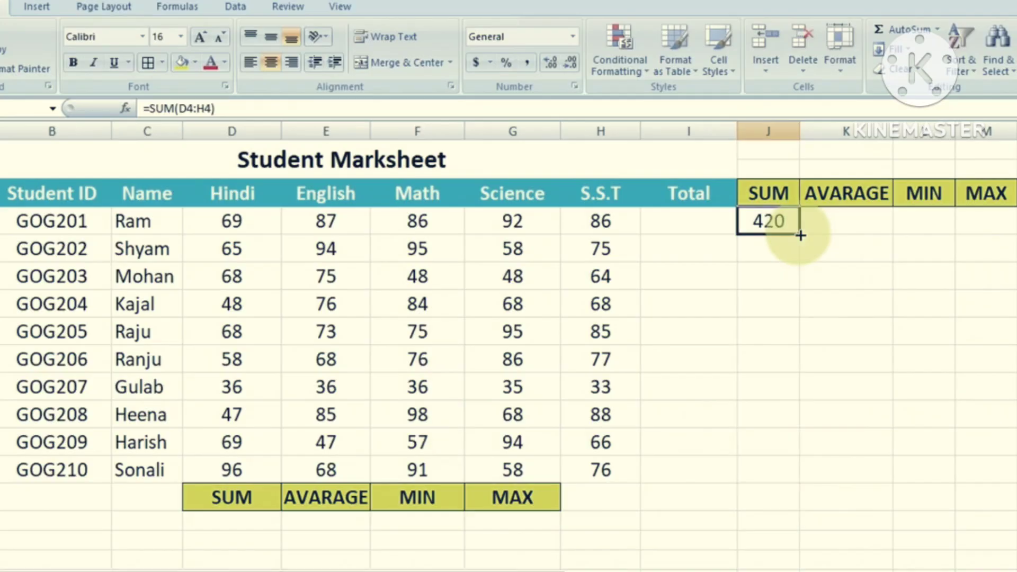
# Repeat the fill of the J4 formula down through J13, and undo both the fill and the formula
pyautogui.moveTo(800, 235); pyautogui.dragTo(798, 481)
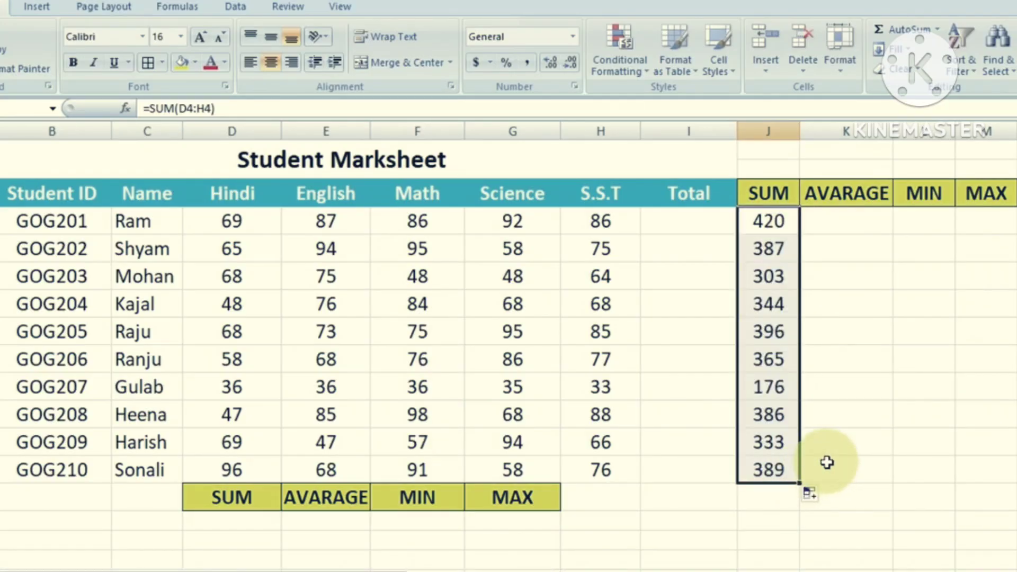
pyautogui.hotkey('ctrl', 'z')
pyautogui.hotkey('ctrl', 'z')
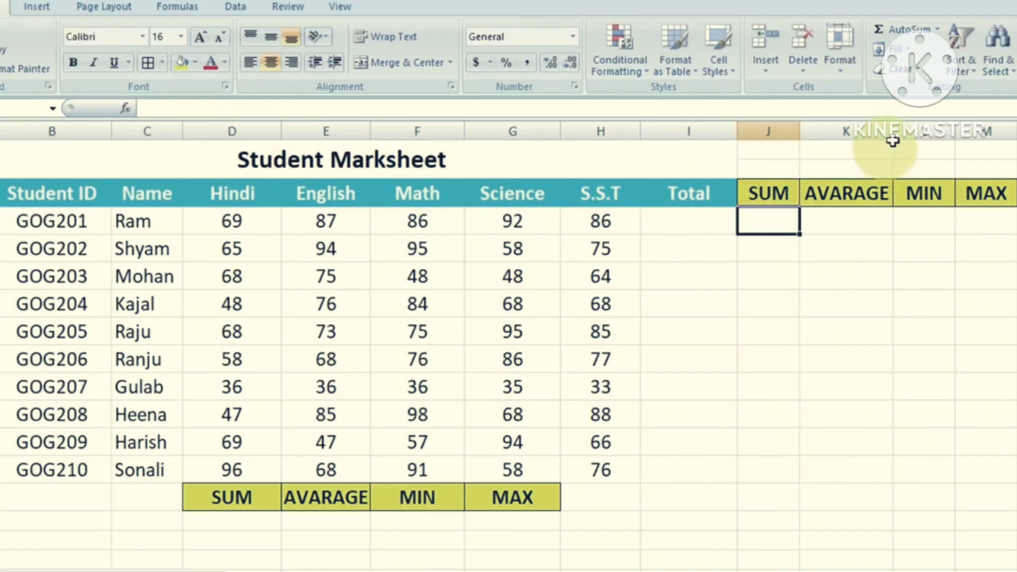
# Use AutoSum to enter =SUM(D4:I4) in J4 and fill the formula down through J13
pyautogui.click(919, 39)
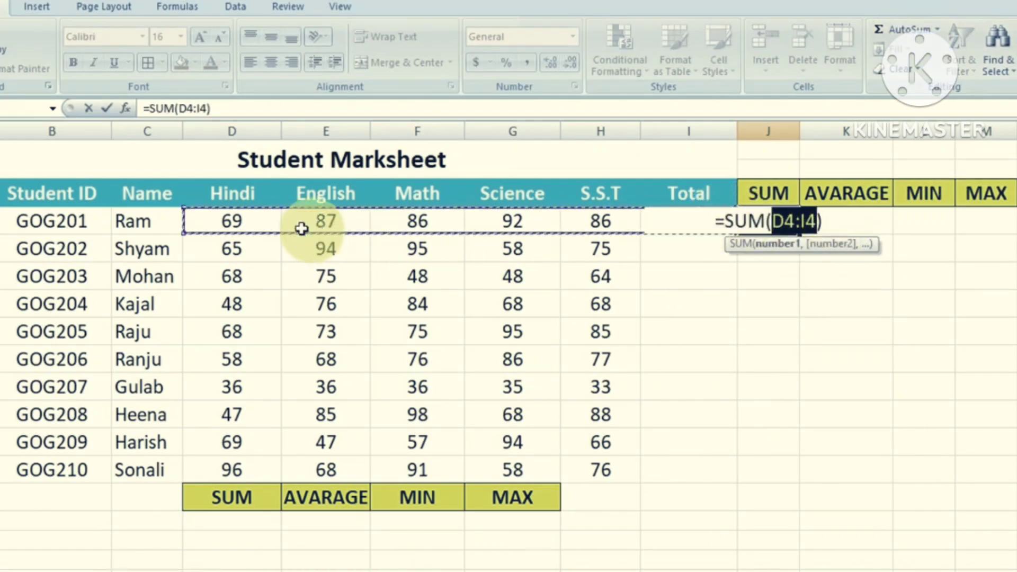
pyautogui.click(824, 221)
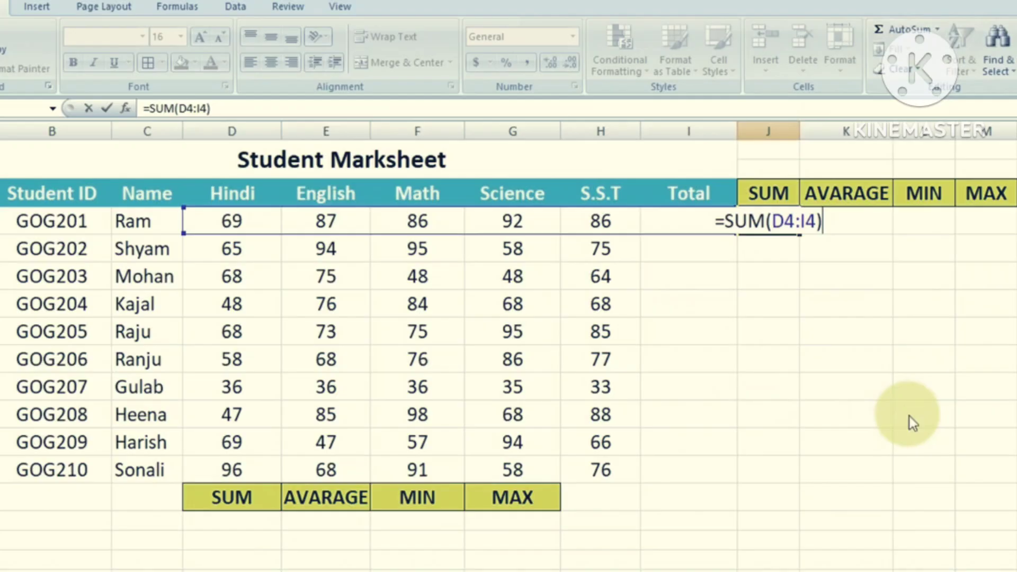
pyautogui.press('Return')
pyautogui.click(771, 220)
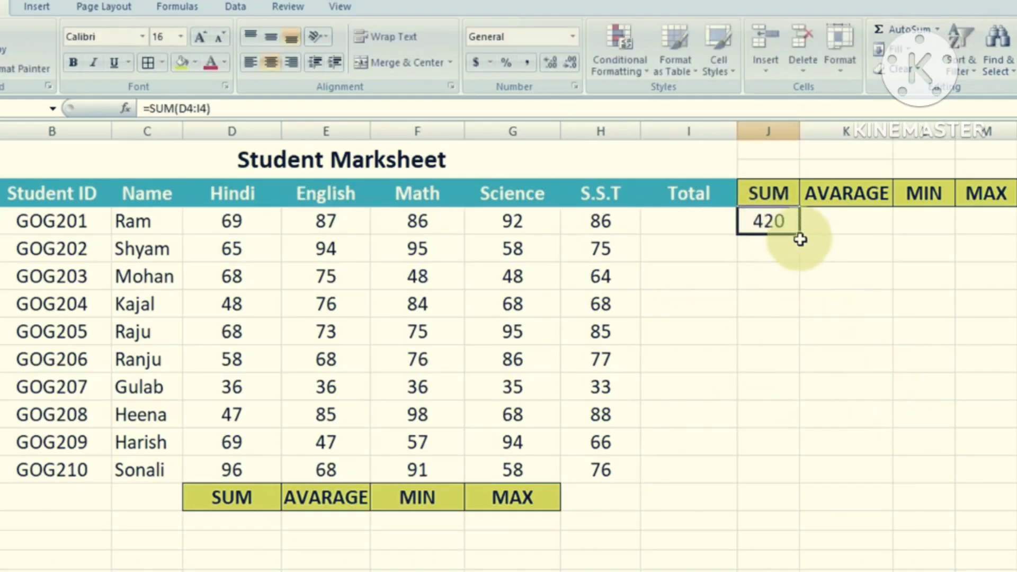
pyautogui.moveTo(800, 237); pyautogui.dragTo(804, 475)
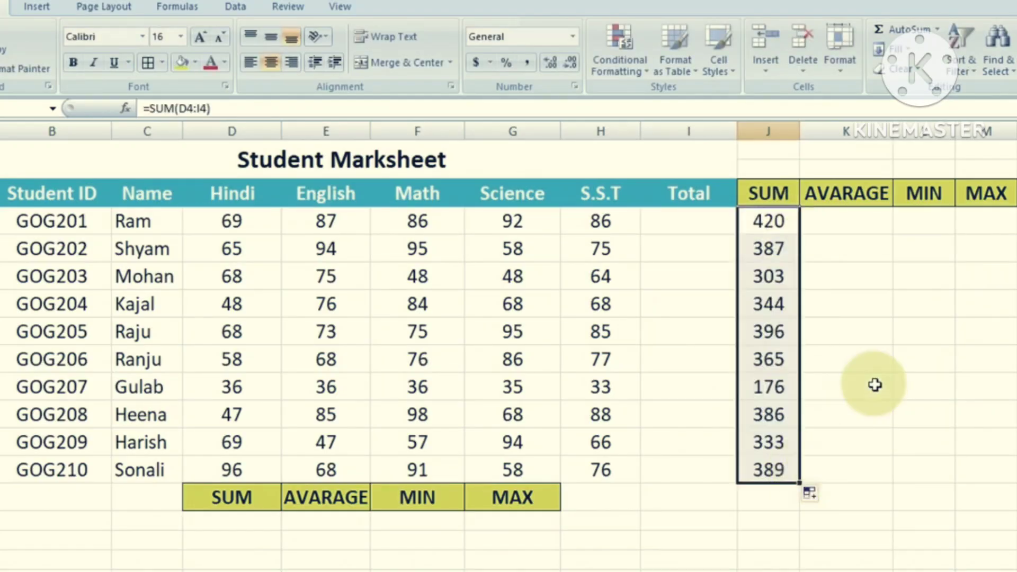
# Check the filled SUM formulas for the students in J4, J7 and J13
pyautogui.click(858, 224)
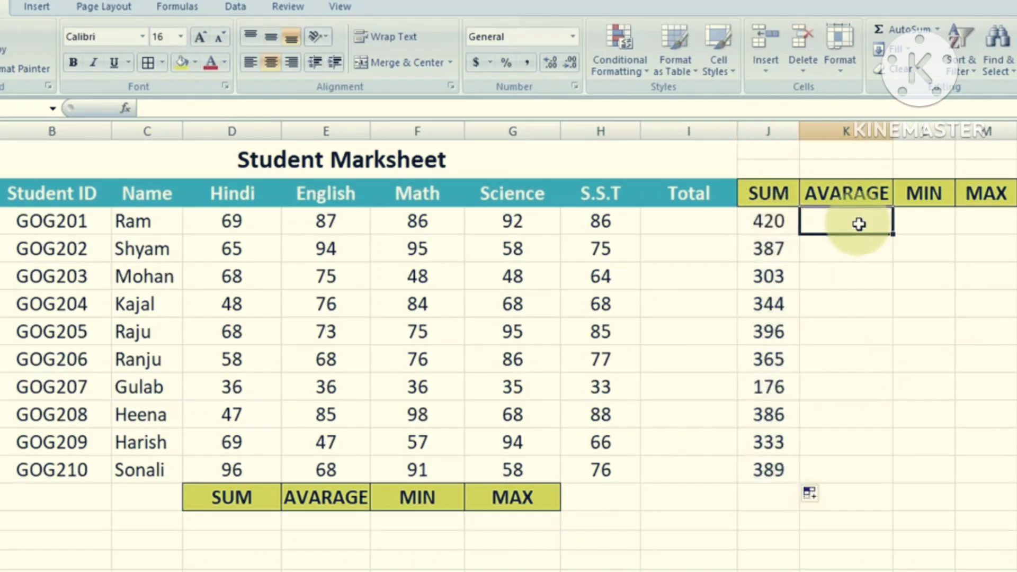
pyautogui.click(691, 500)
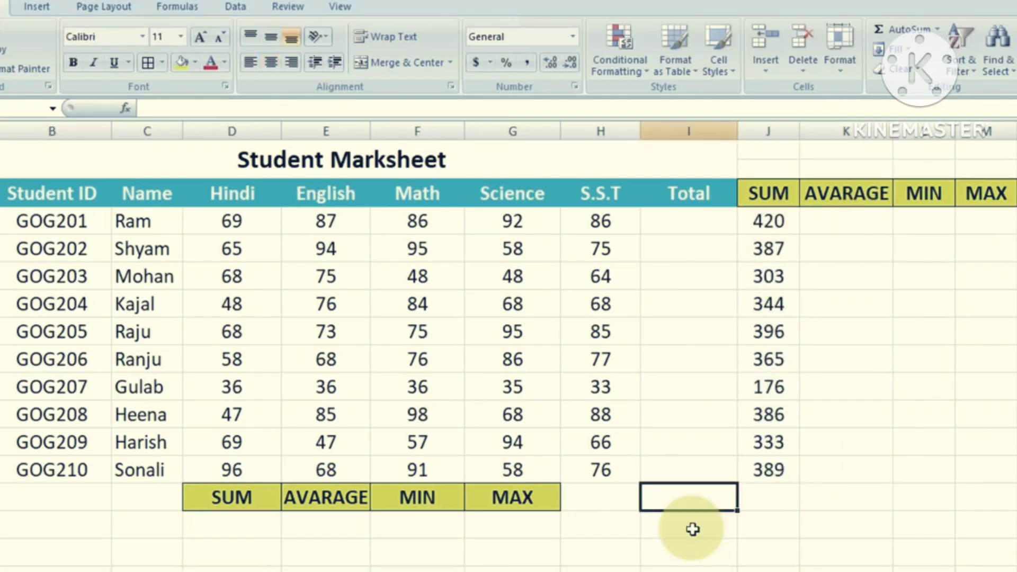
pyautogui.click(768, 221)
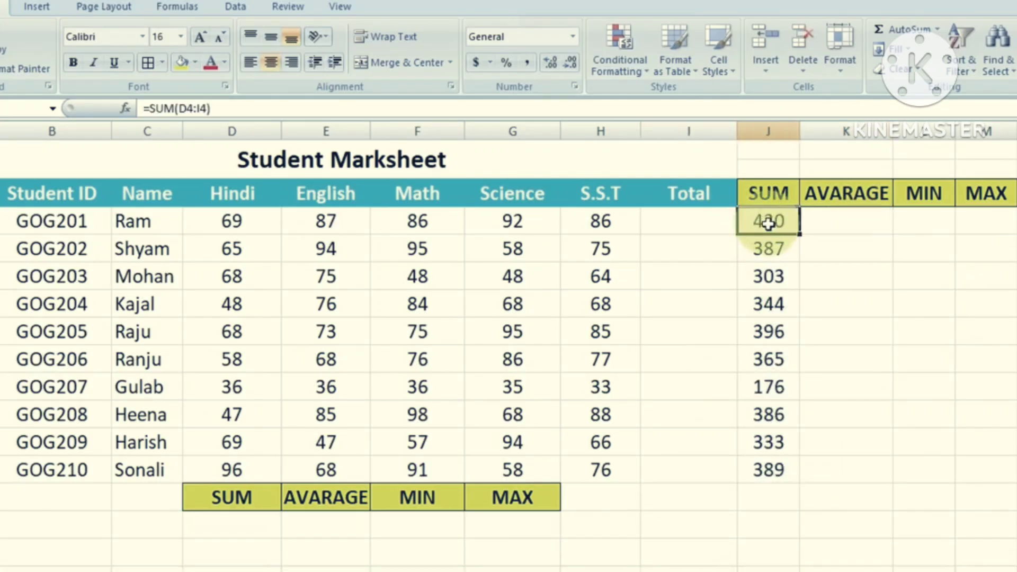
pyautogui.click(771, 306)
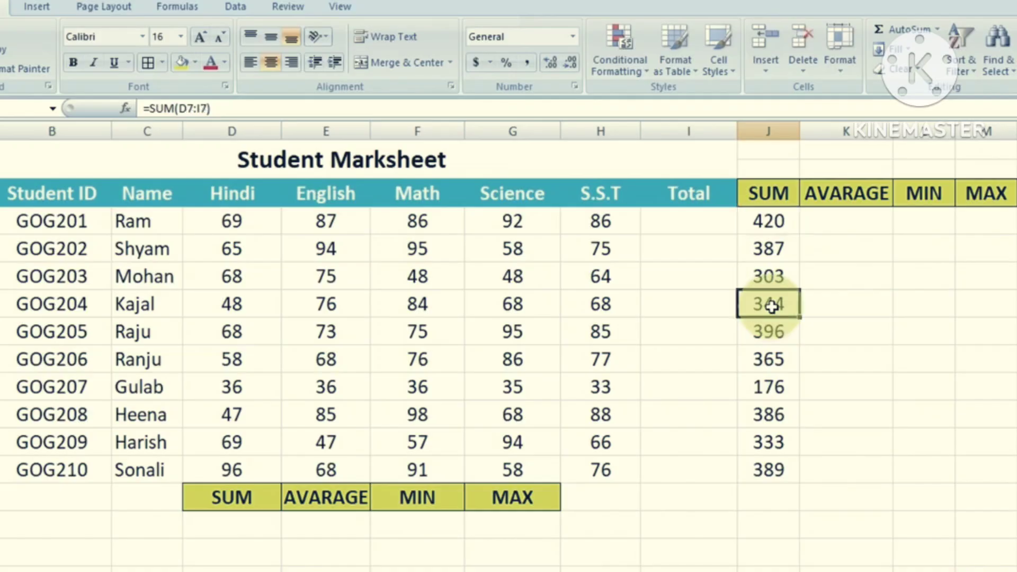
pyautogui.click(763, 466)
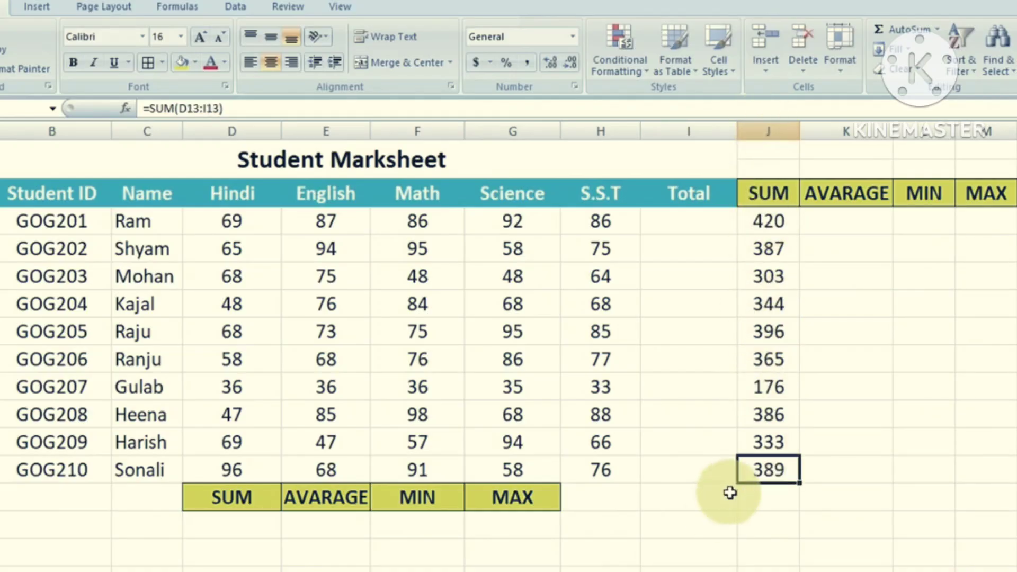
# Enter the formula =SUM(J4,J7,J13) in D15, below the lower SUM heading, to add three separate student totals
pyautogui.click(257, 530)
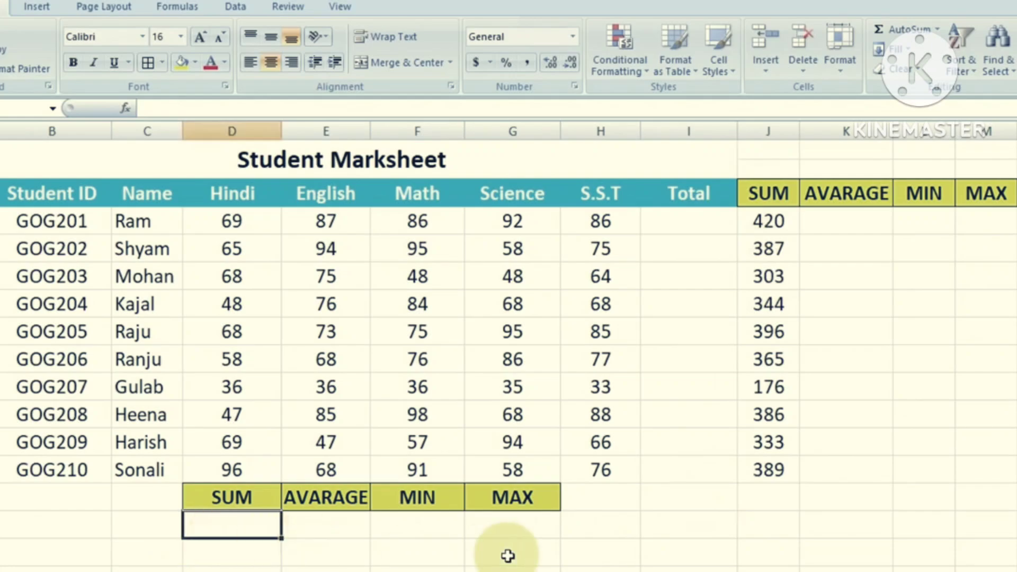
pyautogui.write('=')
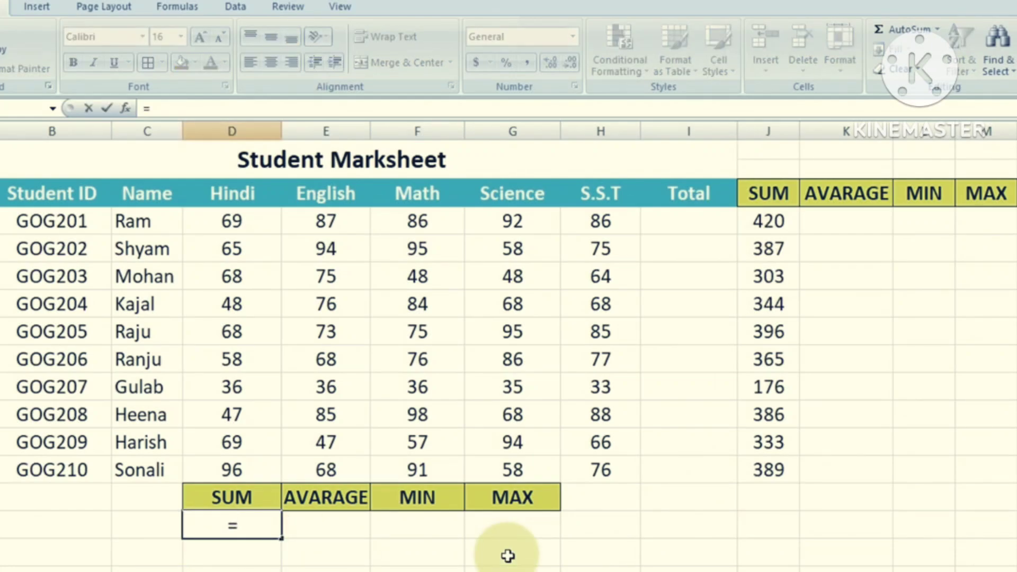
pyautogui.write('SUM')
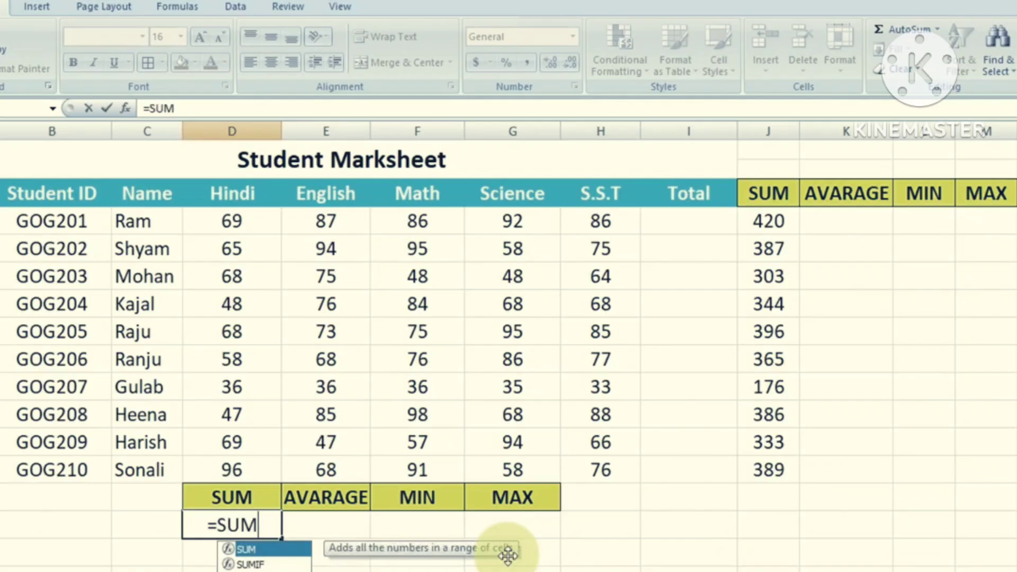
pyautogui.doubleClick(236, 549)
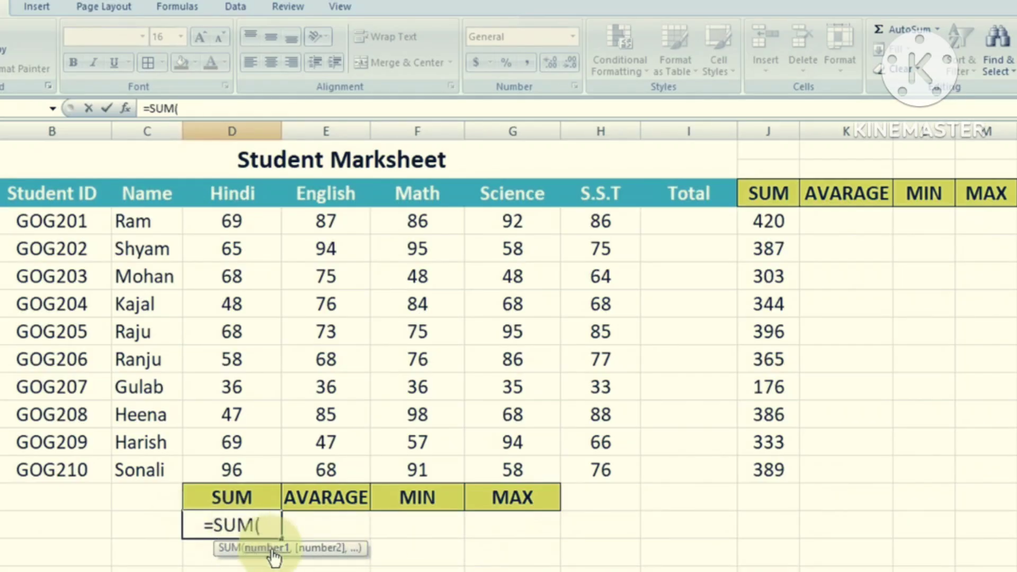
pyautogui.click(772, 221)
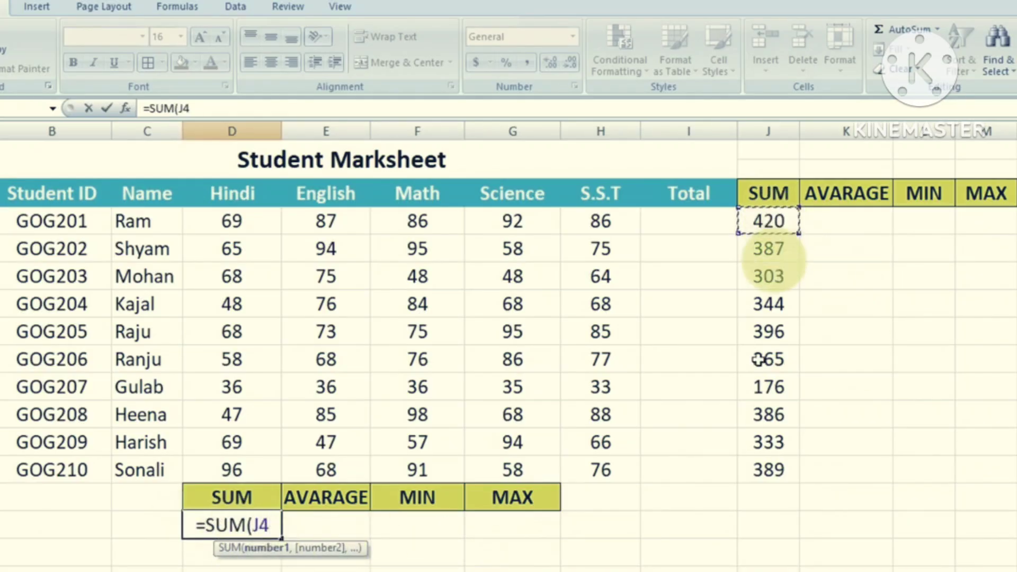
pyautogui.write(',')
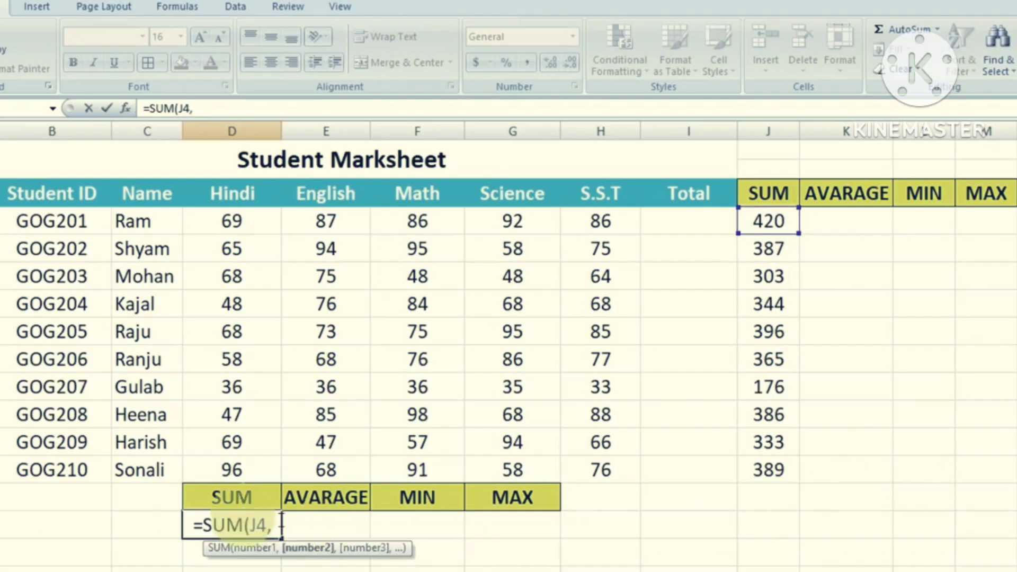
pyautogui.click(779, 303)
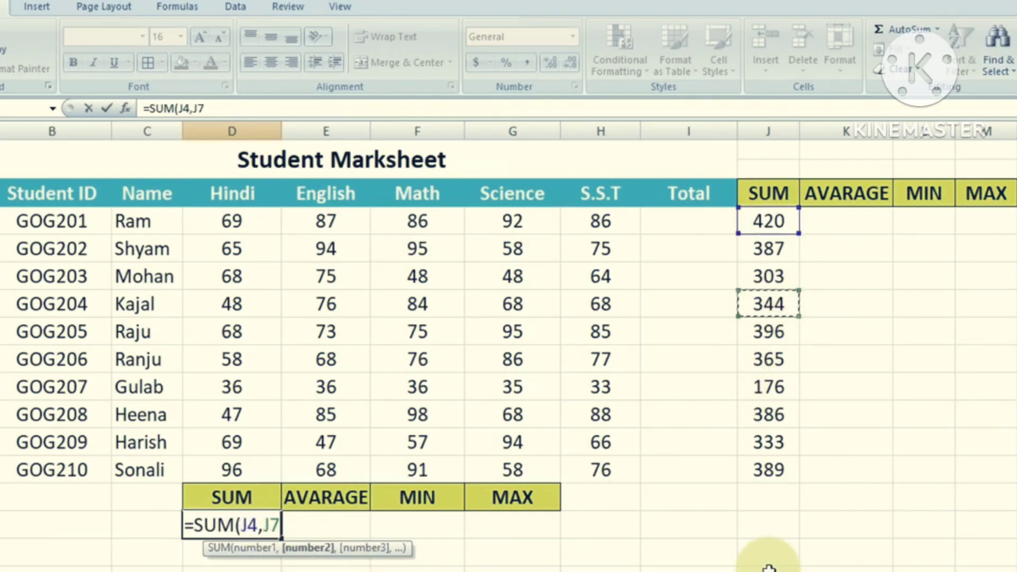
pyautogui.write(',')
pyautogui.click(769, 469)
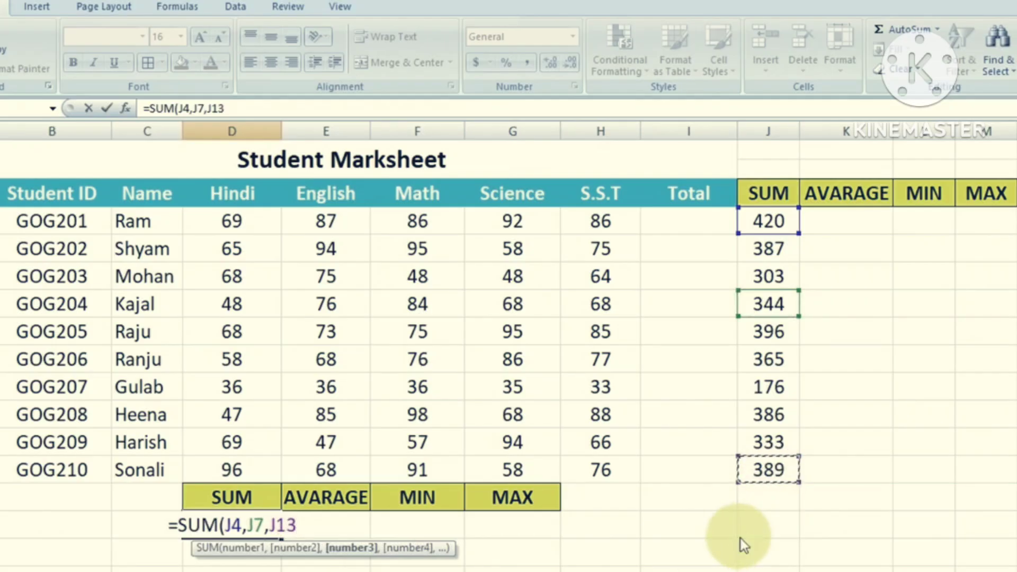
pyautogui.write(')')
pyautogui.press('Return')
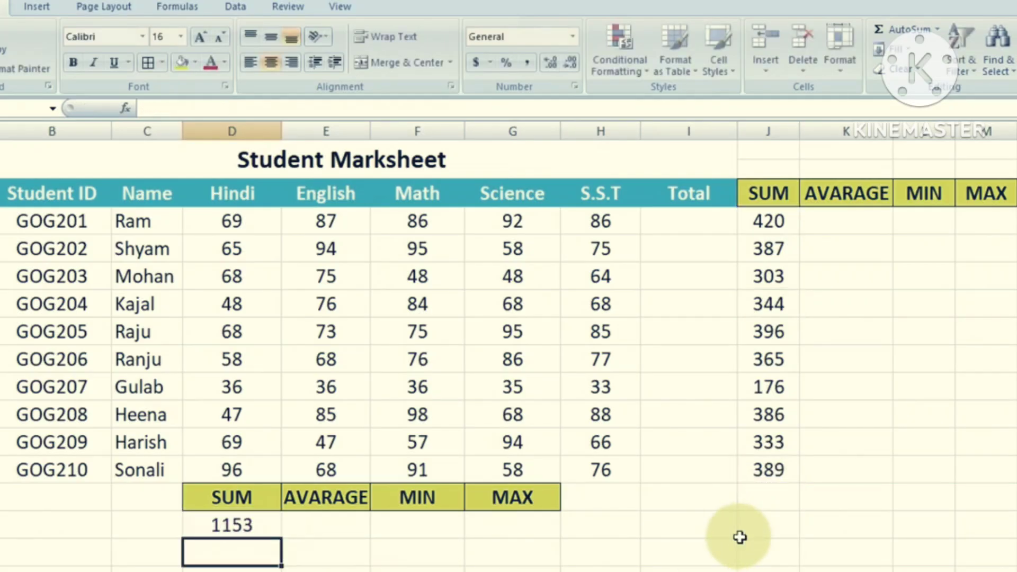
# Review the student totals in J13, J7 and J4 that the separate-cell SUM formula refers to
pyautogui.click(768, 469)
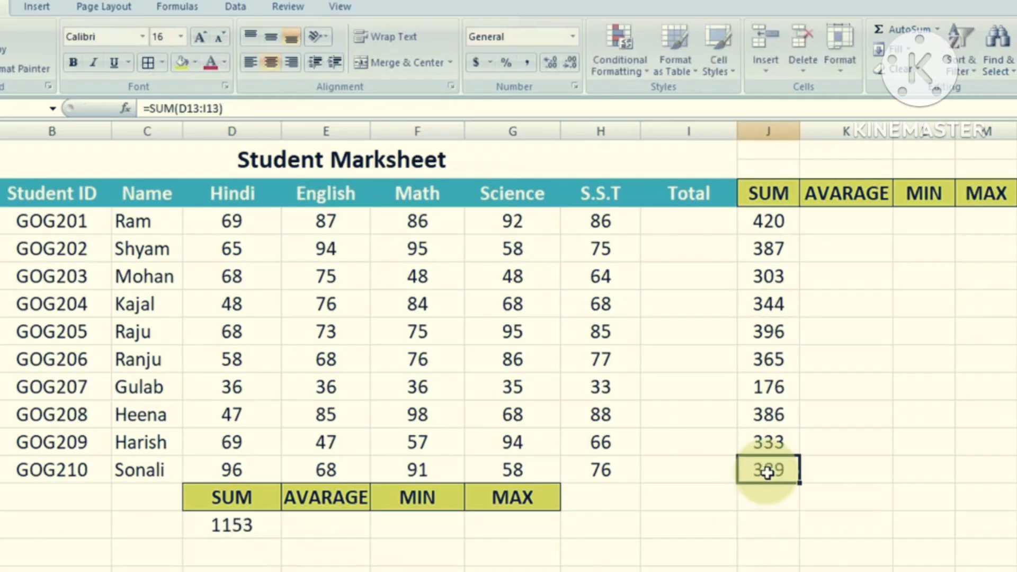
pyautogui.click(768, 301)
pyautogui.click(768, 221)
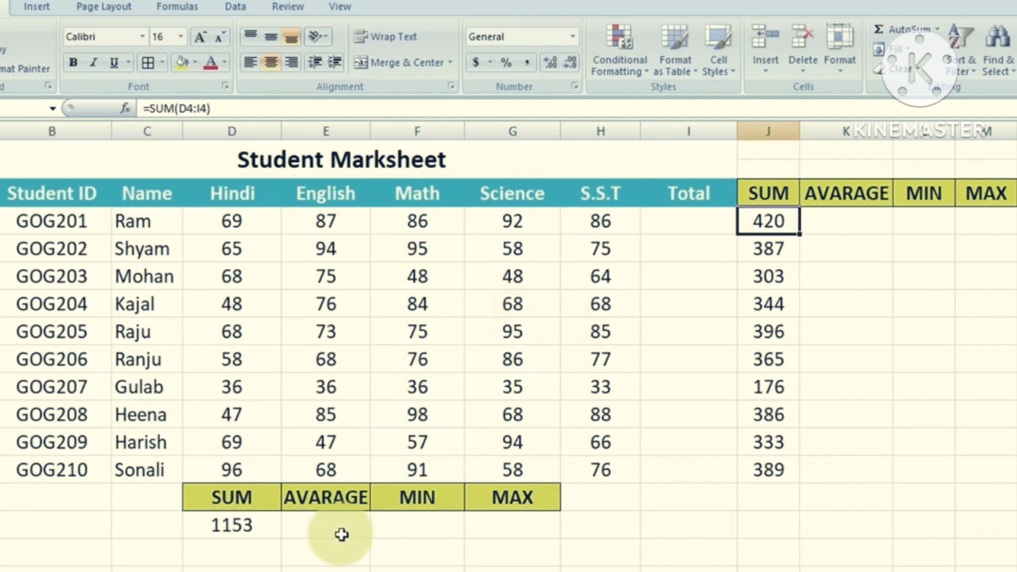
pyautogui.click(838, 222)
pyautogui.press('Left')
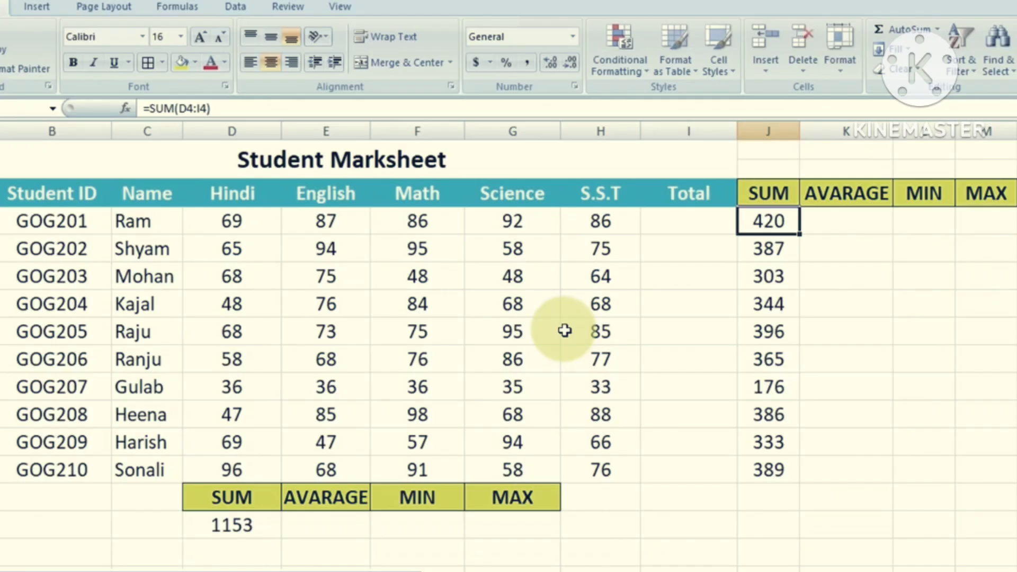
# Enter the formula =AVERAGE(D4:H4) in K4 to average the first student's five subject marks
pyautogui.click(821, 212)
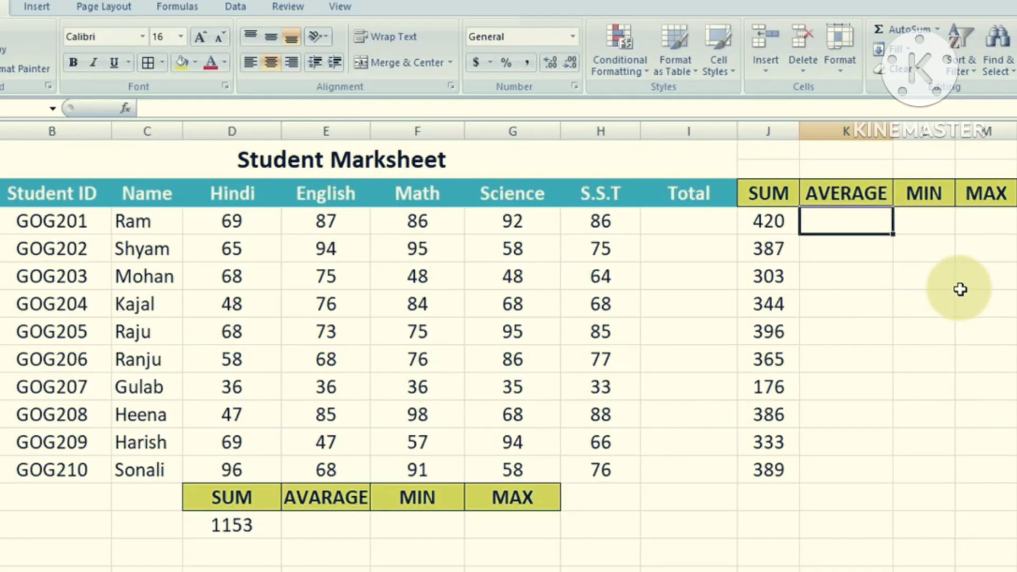
pyautogui.write('=')
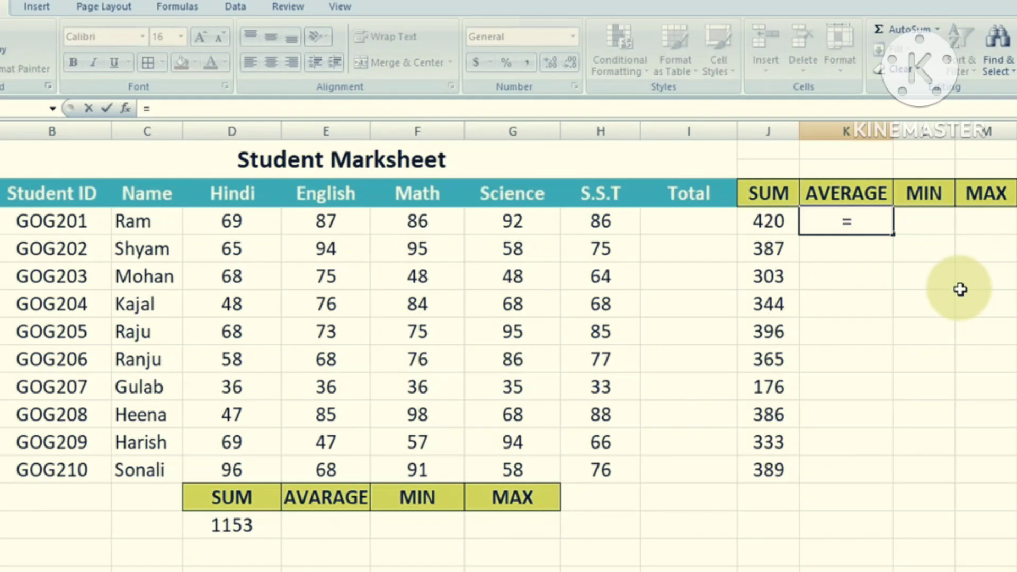
pyautogui.write('AVE')
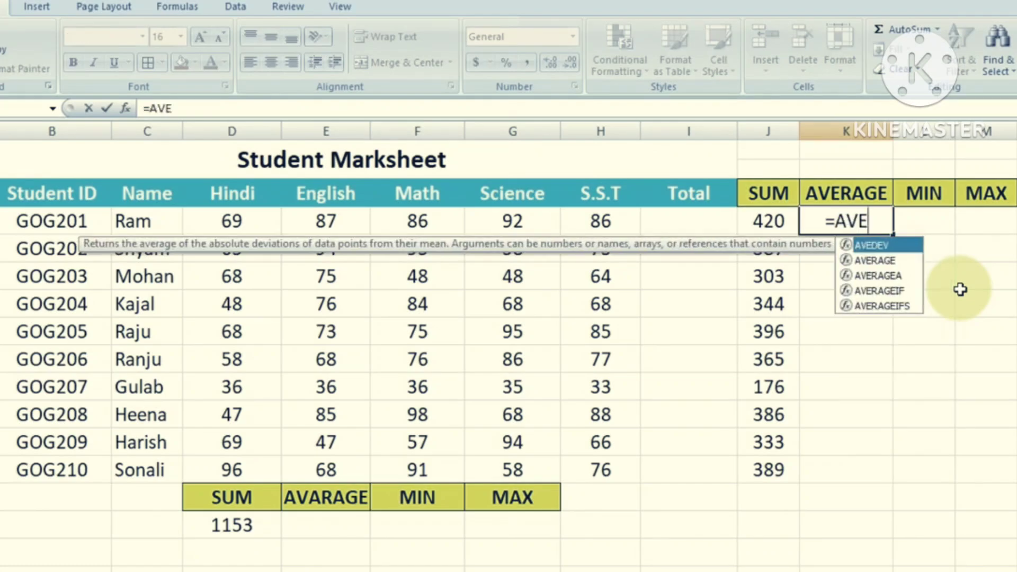
pyautogui.click(893, 264)
pyautogui.doubleClick(894, 262)
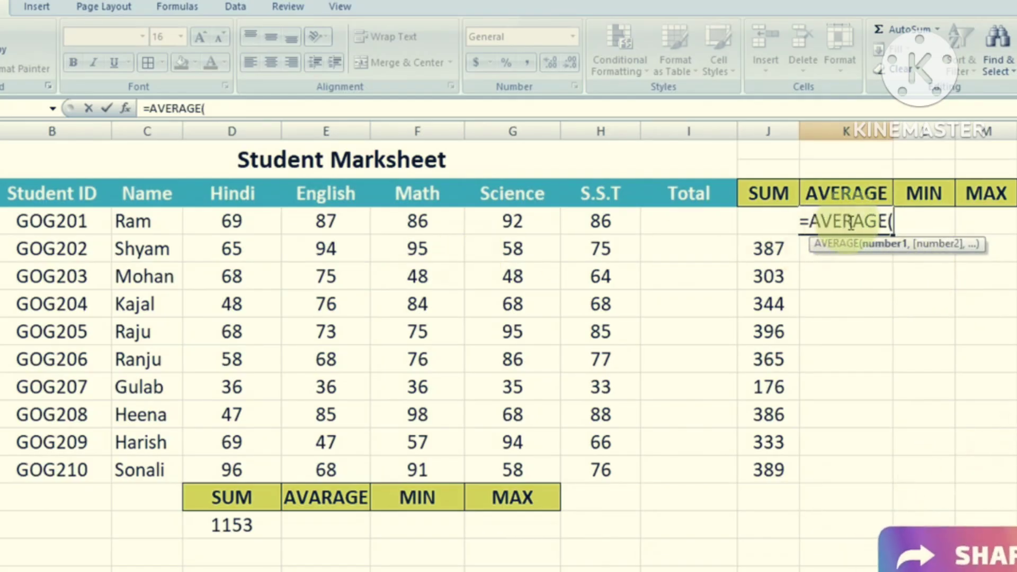
pyautogui.click(262, 221)
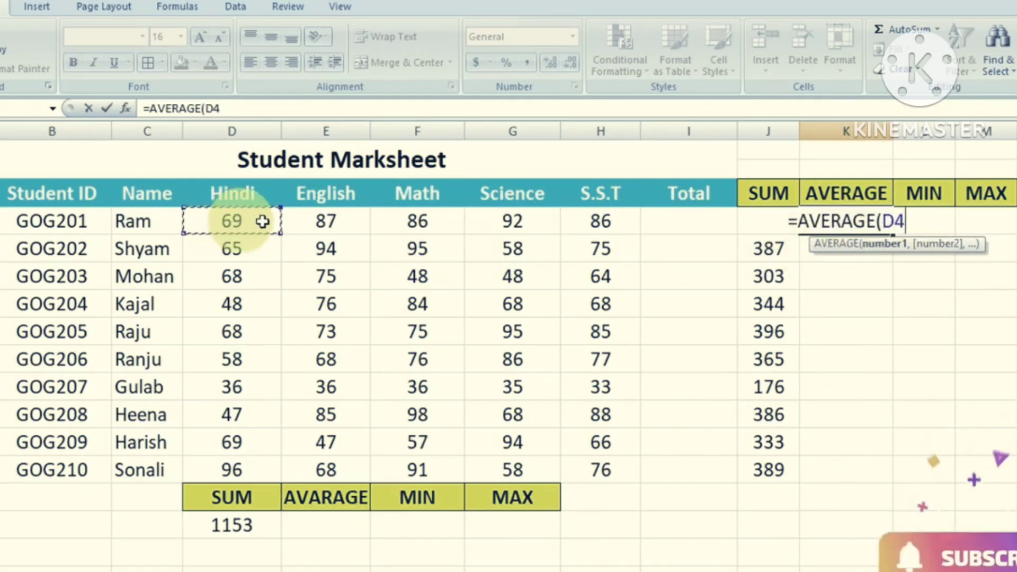
pyautogui.moveTo(262, 221); pyautogui.dragTo(581, 221)
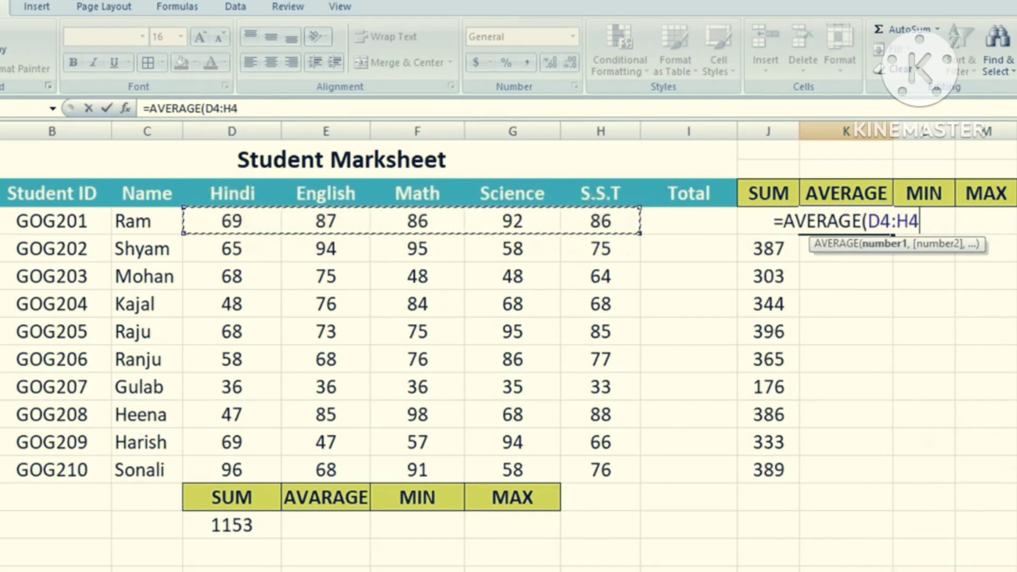
pyautogui.write(')')
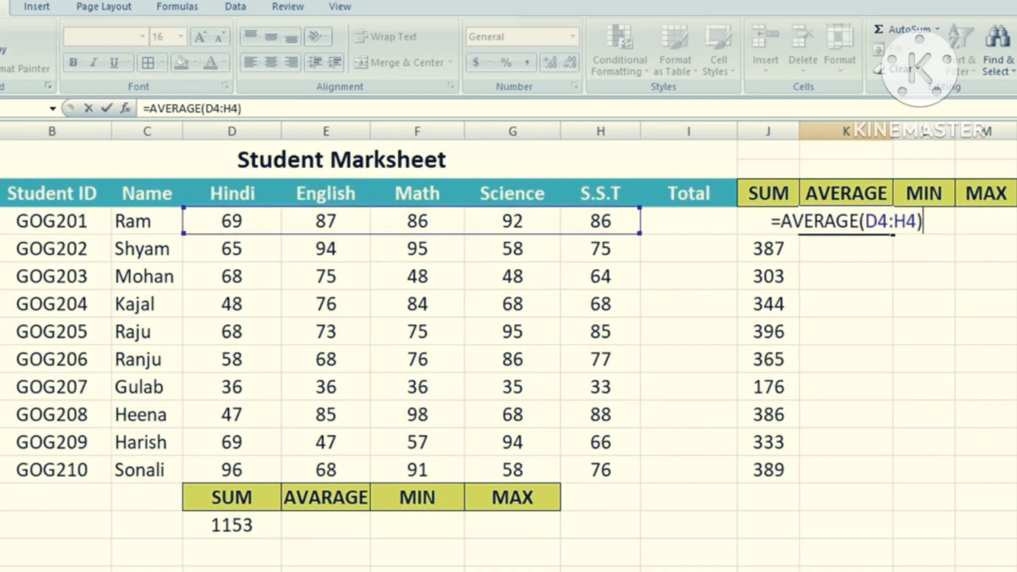
pyautogui.press('Return')
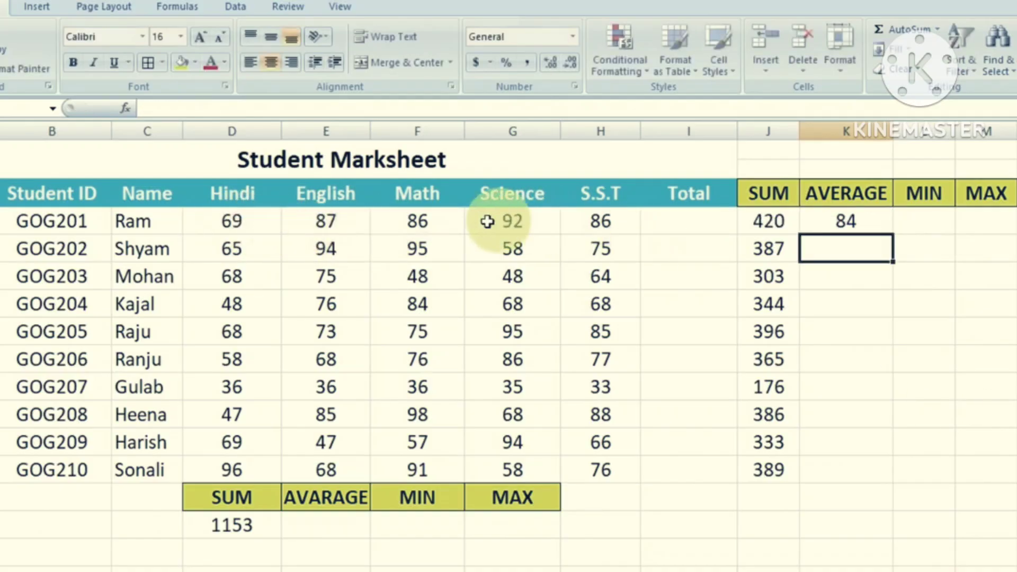
# Fill the AVERAGE formula from K4 down through K13, and undo both the fill and the formula
pyautogui.click(850, 219)
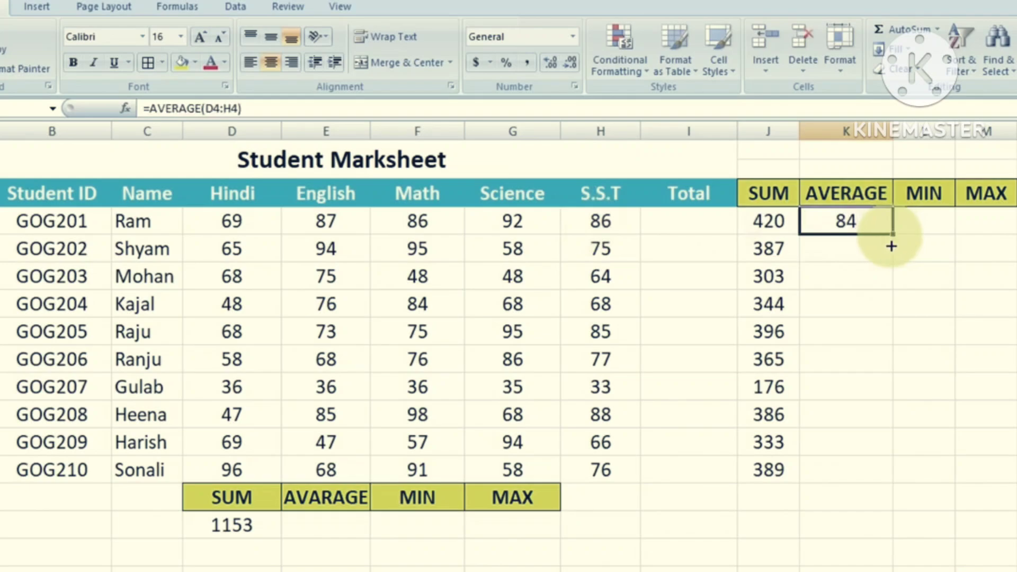
pyautogui.moveTo(892, 234); pyautogui.dragTo(900, 466)
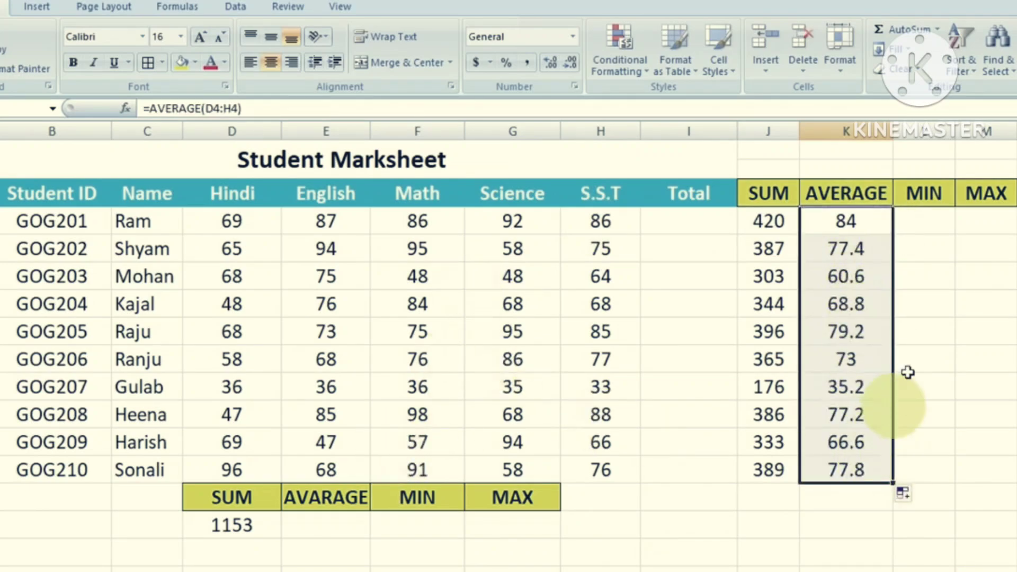
pyautogui.hotkey('ctrl', 'z')
pyautogui.hotkey('ctrl', 'z')
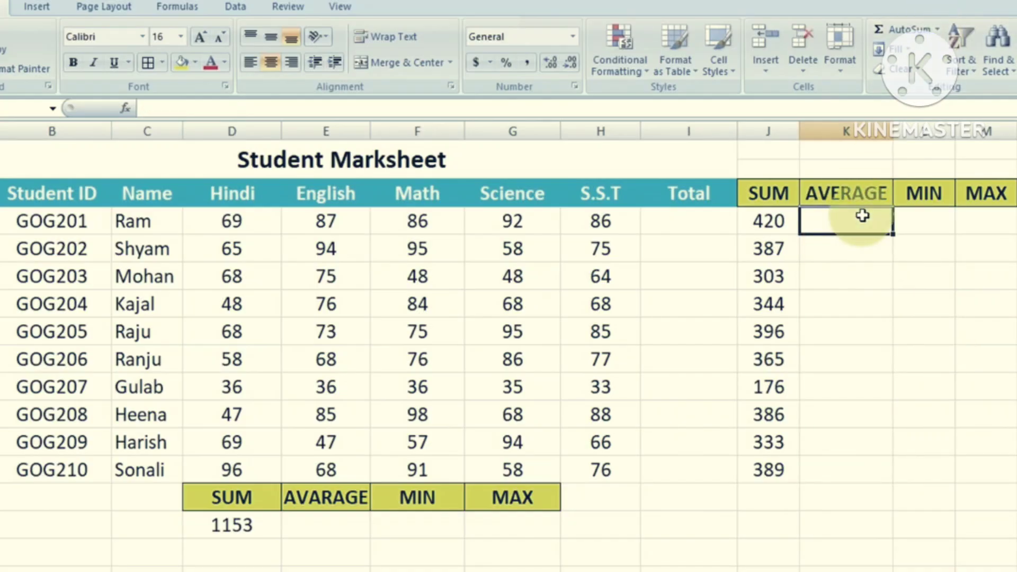
# Use AutoSum's Average function to enter =AVERAGE(D4:H4) in K4 and fill the formula down through K13
pyautogui.click(937, 31)
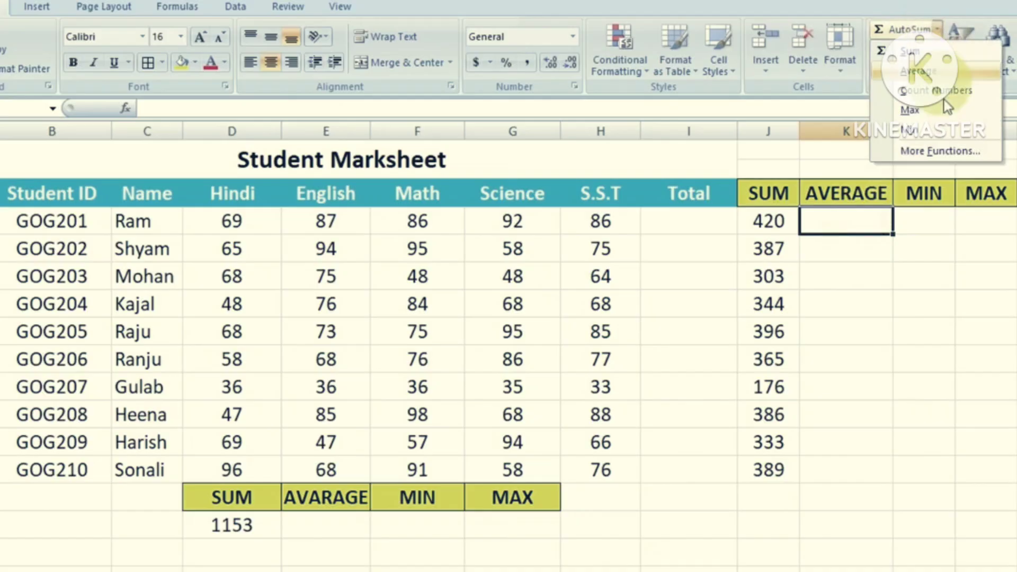
pyautogui.click(924, 74)
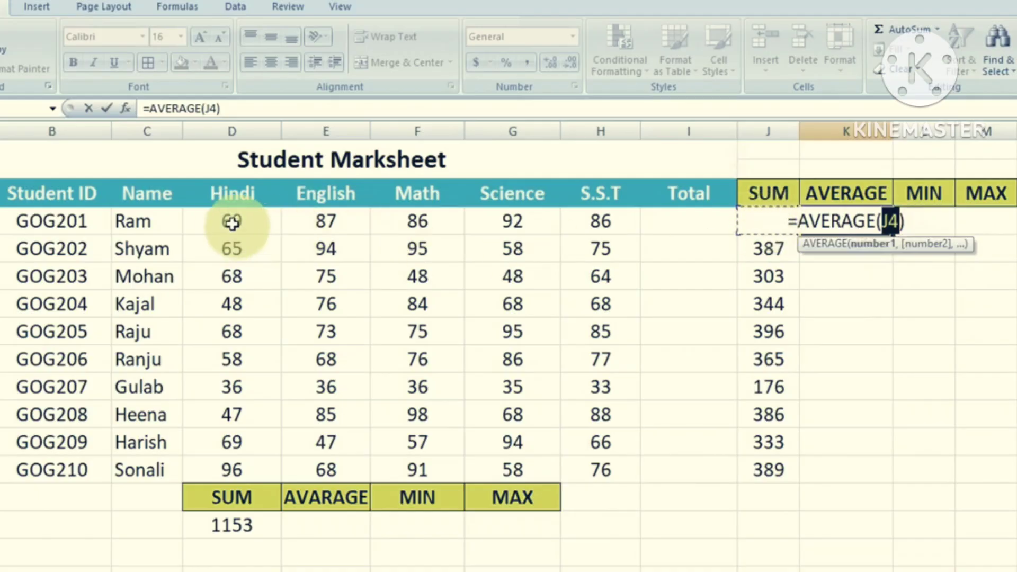
pyautogui.moveTo(262, 222); pyautogui.dragTo(575, 224)
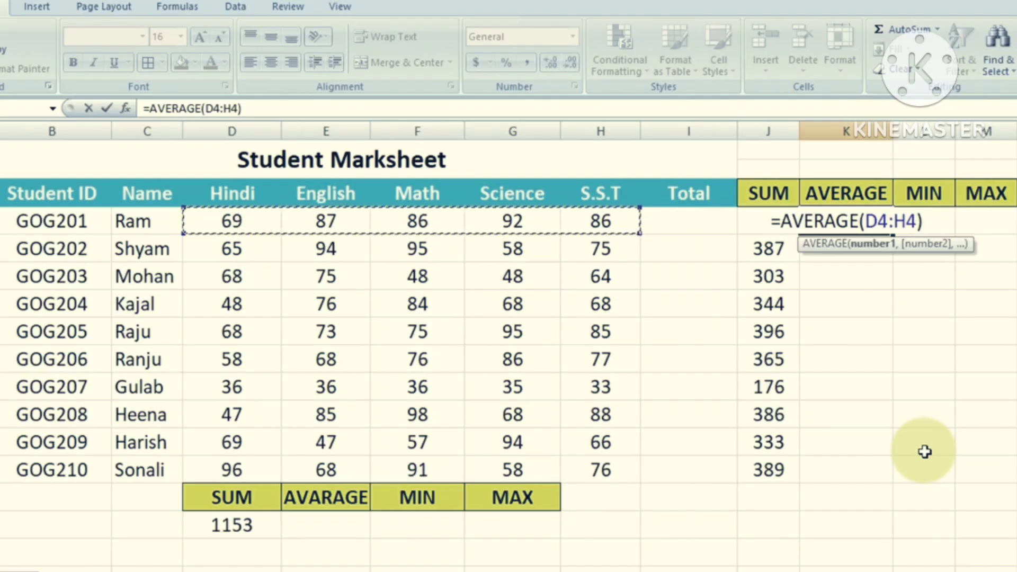
pyautogui.press('Return')
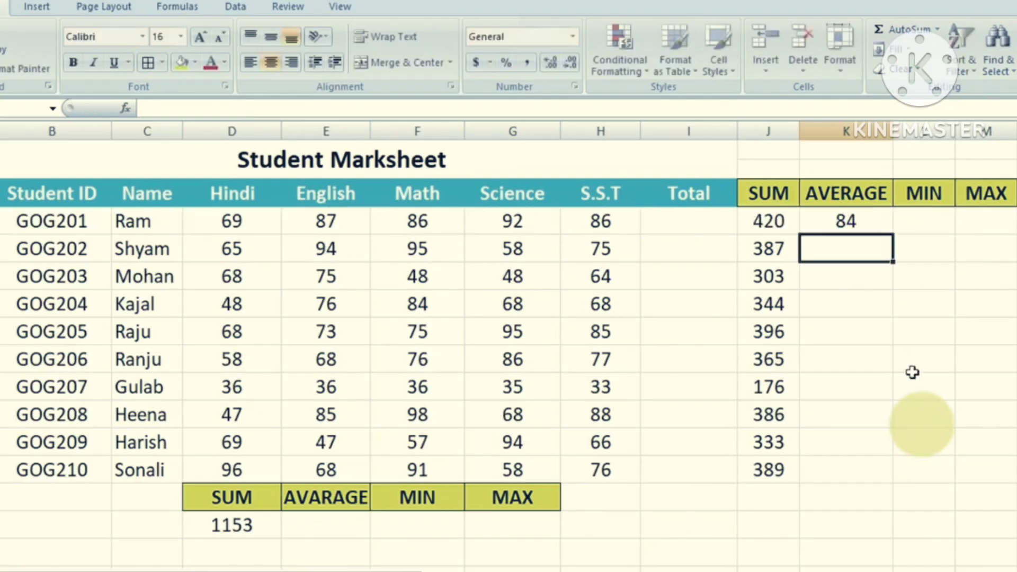
pyautogui.click(846, 222)
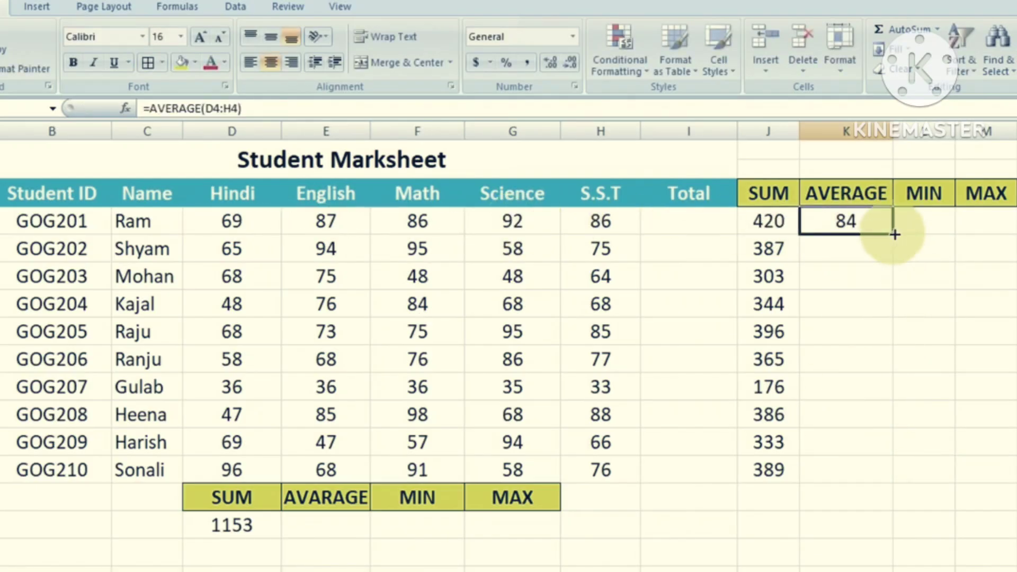
pyautogui.moveTo(894, 233); pyautogui.dragTo(893, 476)
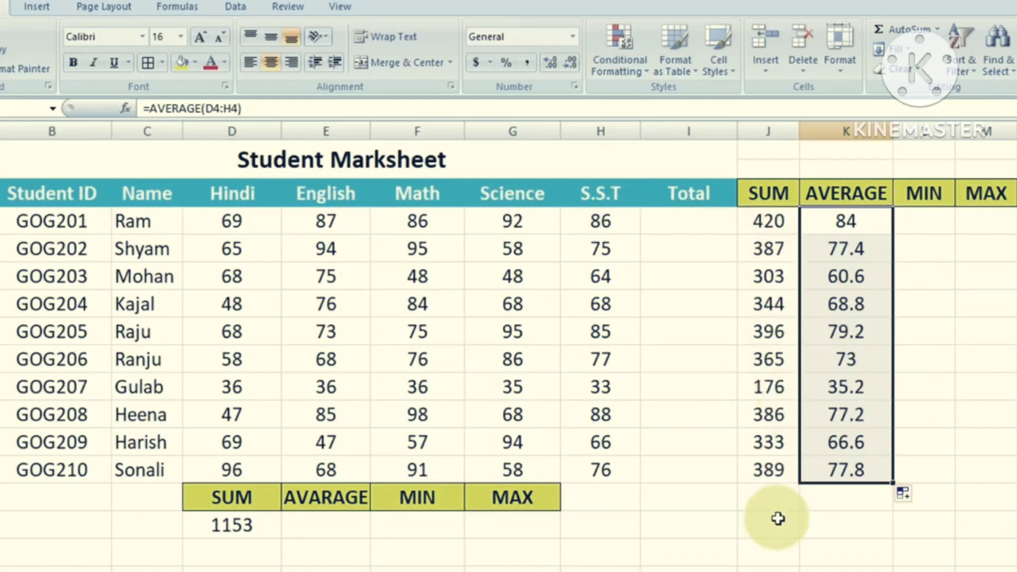
# Enter the formula =AVERAGE(J4,J7,J10,J13) in E15 to average four separate student totals
pyautogui.click(343, 526)
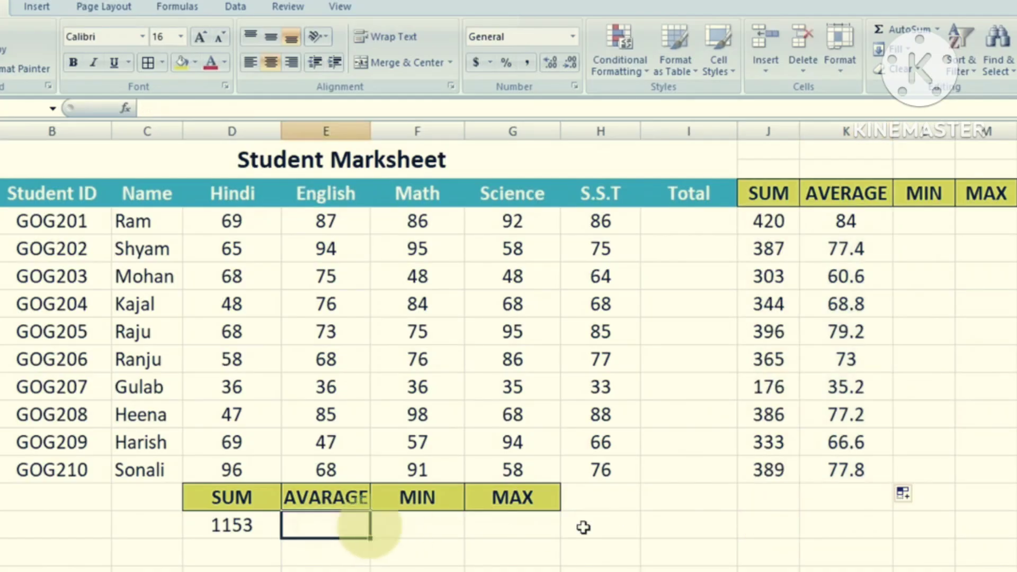
pyautogui.write('=')
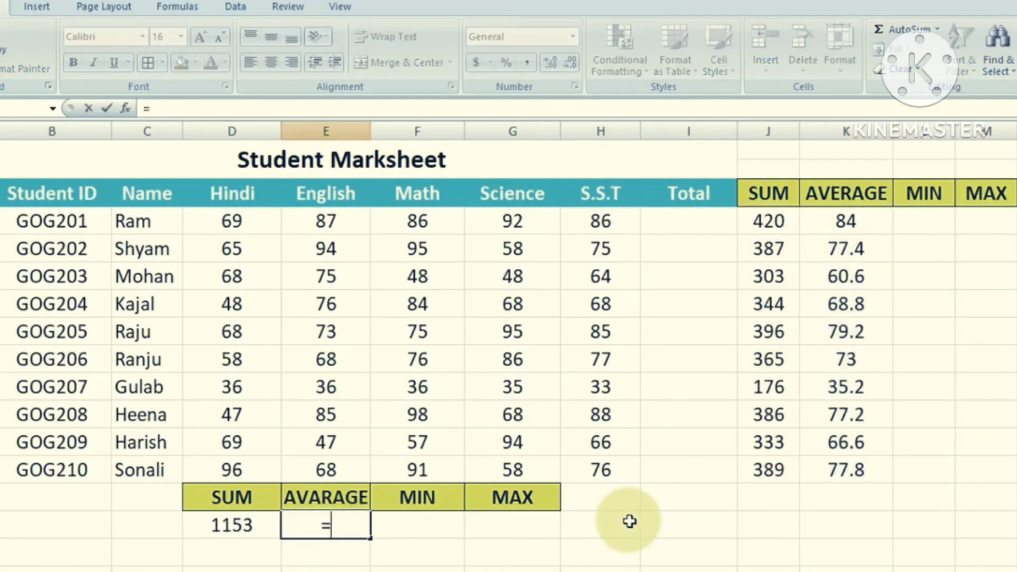
pyautogui.write('AVE')
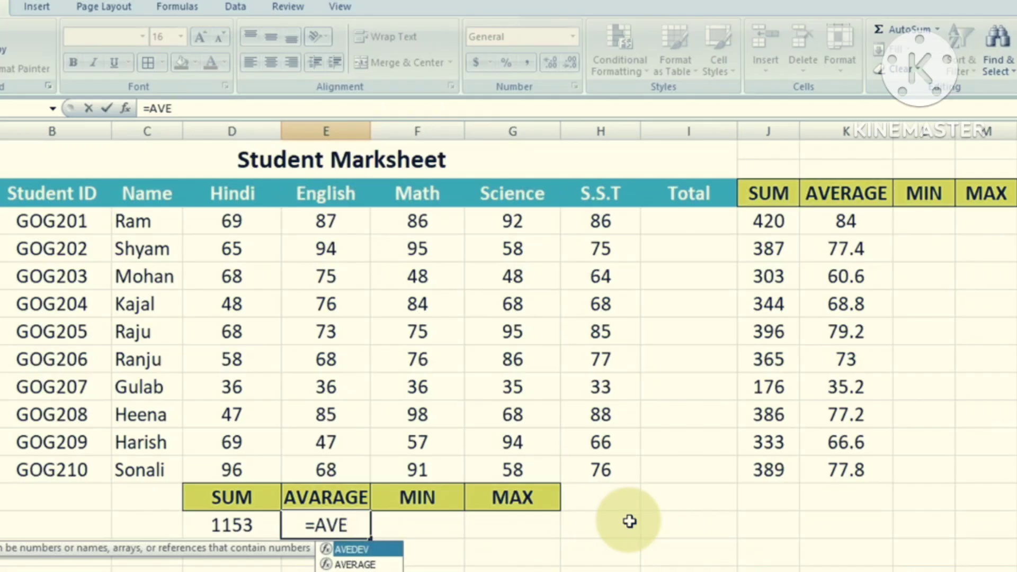
pyautogui.press('Down')
pyautogui.press('Tab')
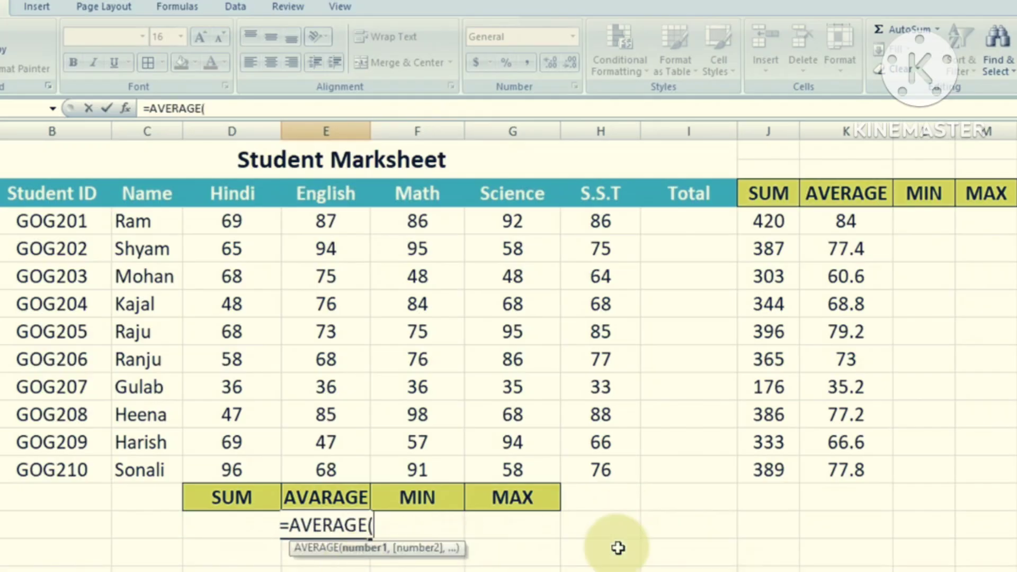
pyautogui.click(766, 221)
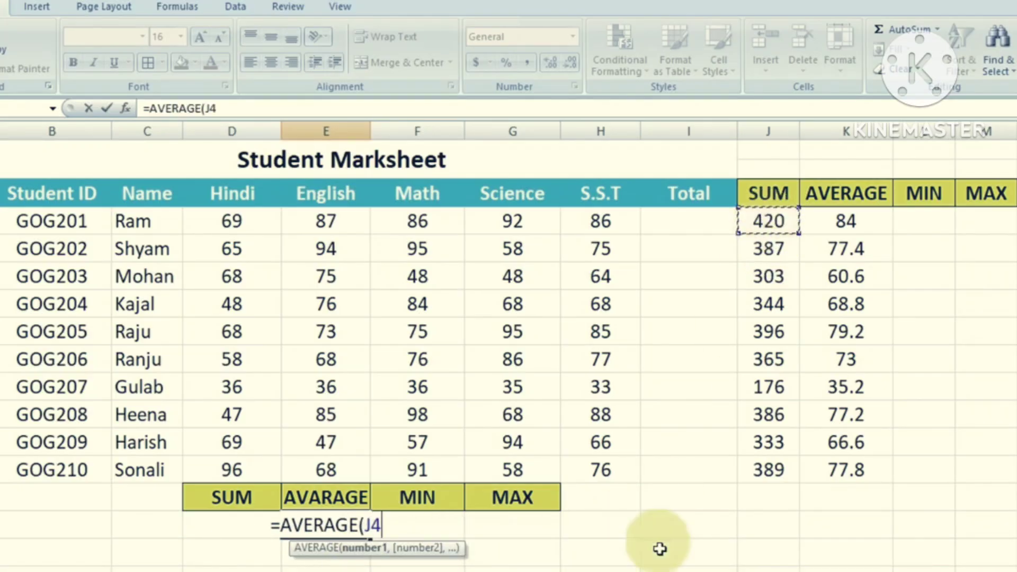
pyautogui.write(',')
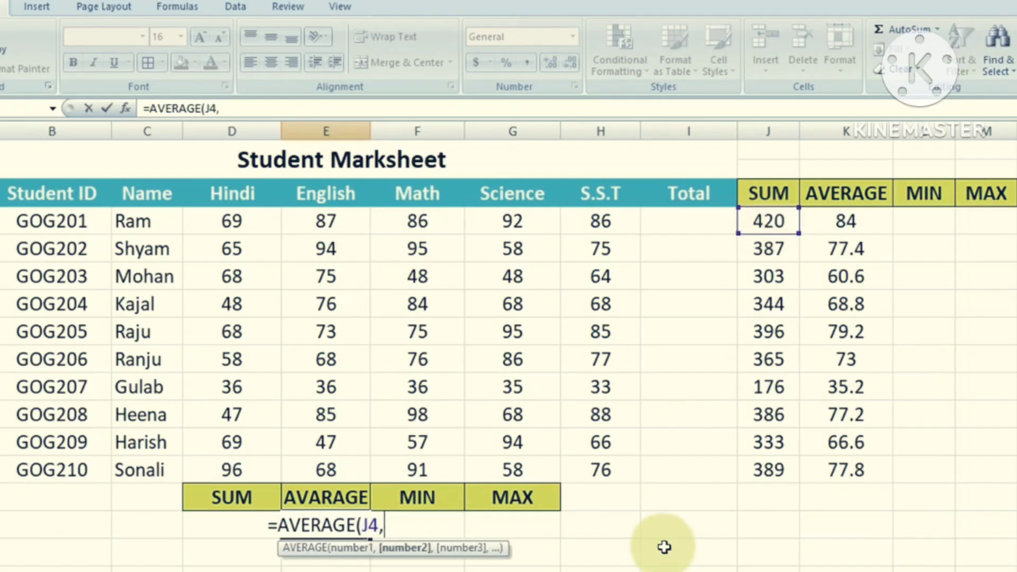
pyautogui.click(767, 303)
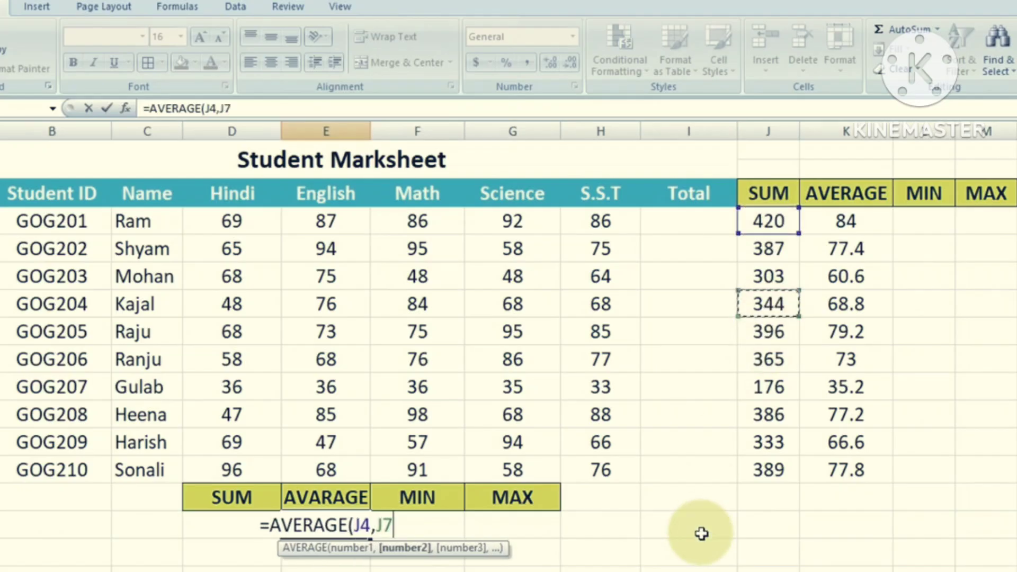
pyautogui.write(',')
pyautogui.click(769, 387)
pyautogui.write(',')
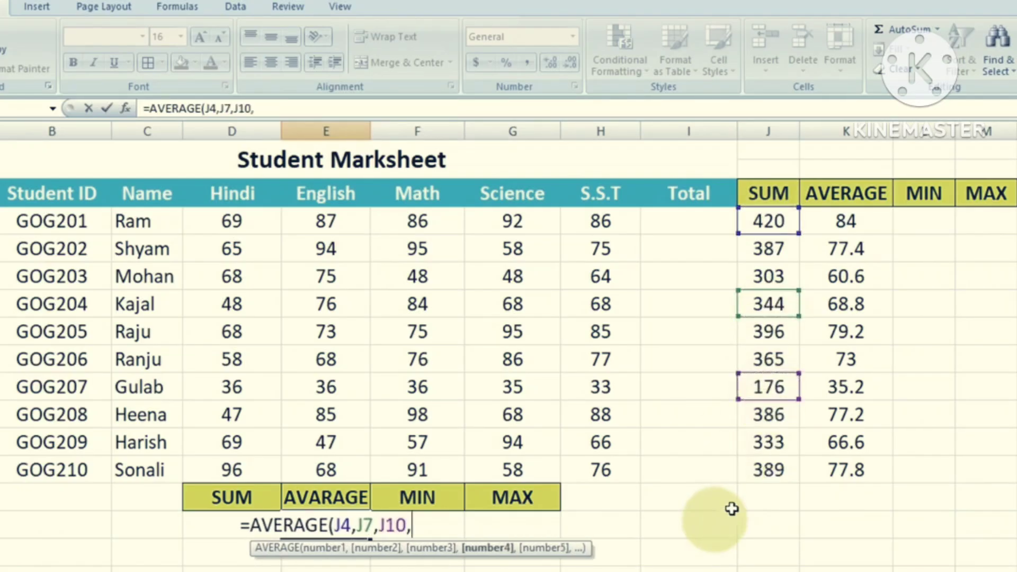
pyautogui.click(762, 470)
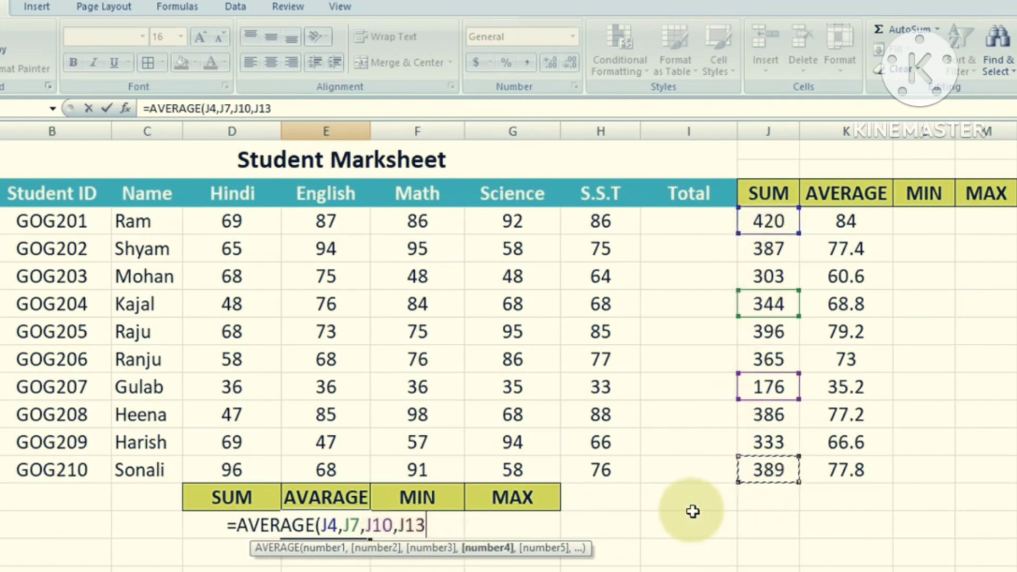
pyautogui.write(')')
pyautogui.press('Return')
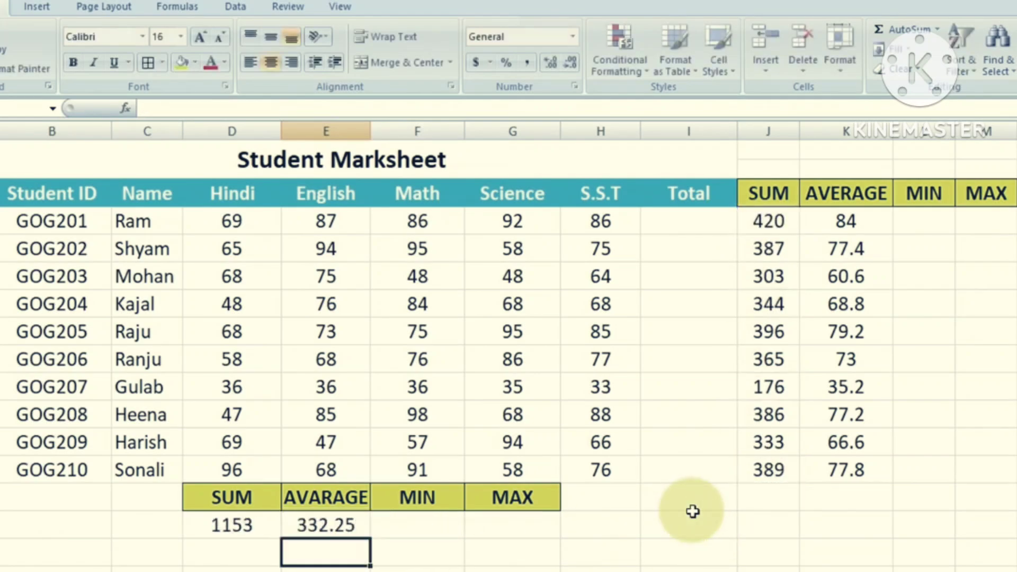
pyautogui.click(765, 391)
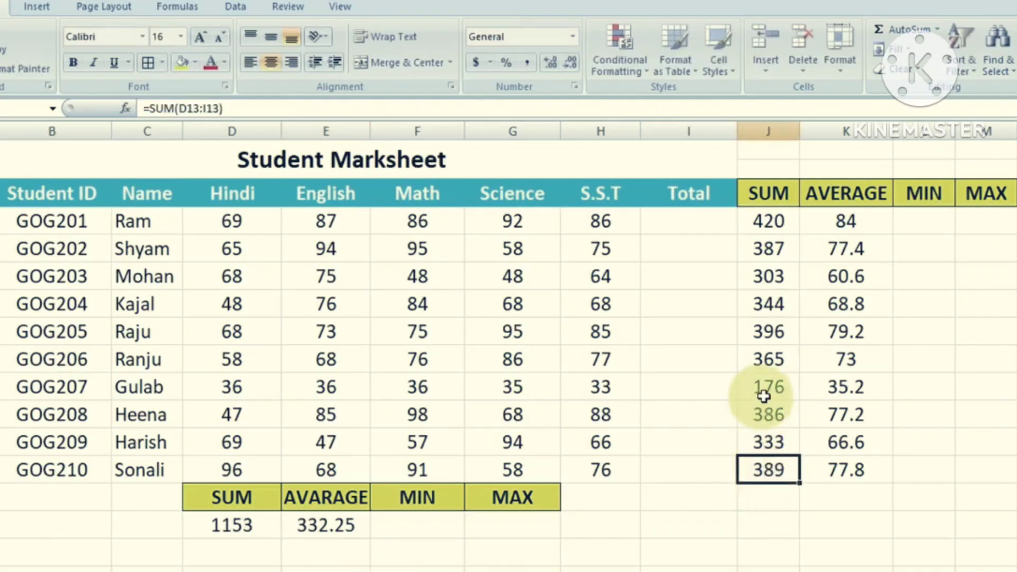
pyautogui.click(768, 220)
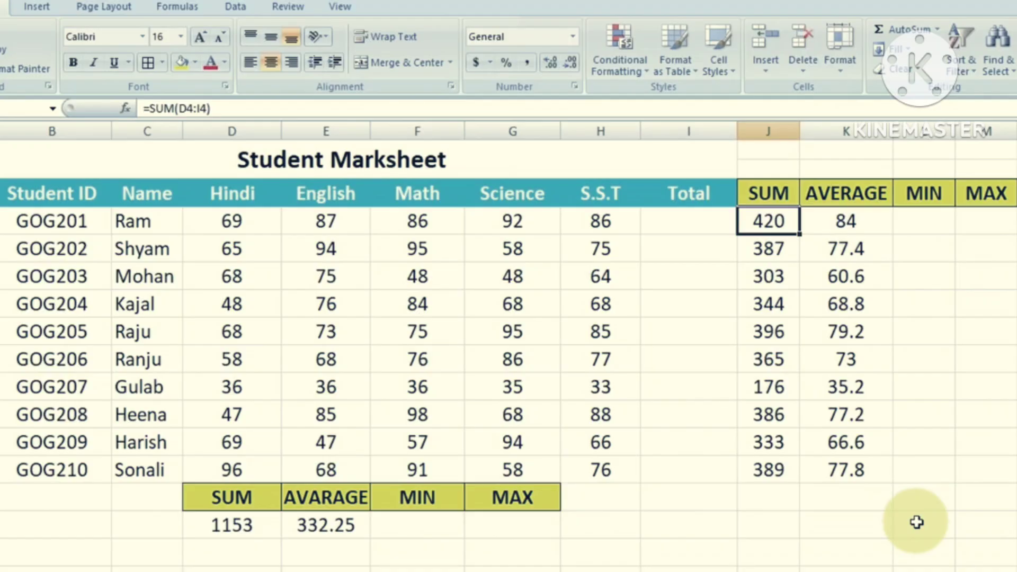
# Enter the formula =MIN(J4:J13) in L4 to find the lowest student total
pyautogui.click(927, 217)
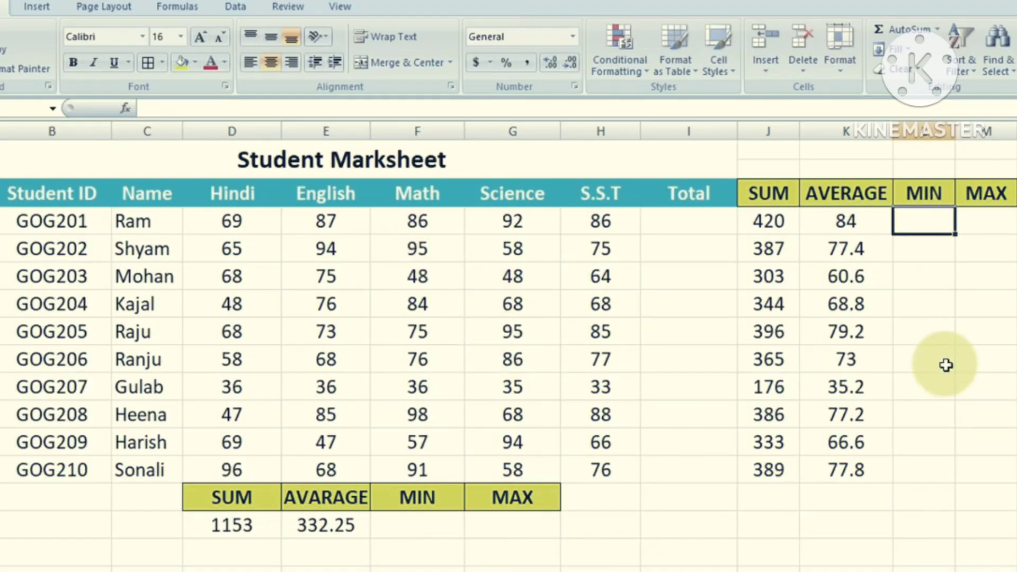
pyautogui.write('=')
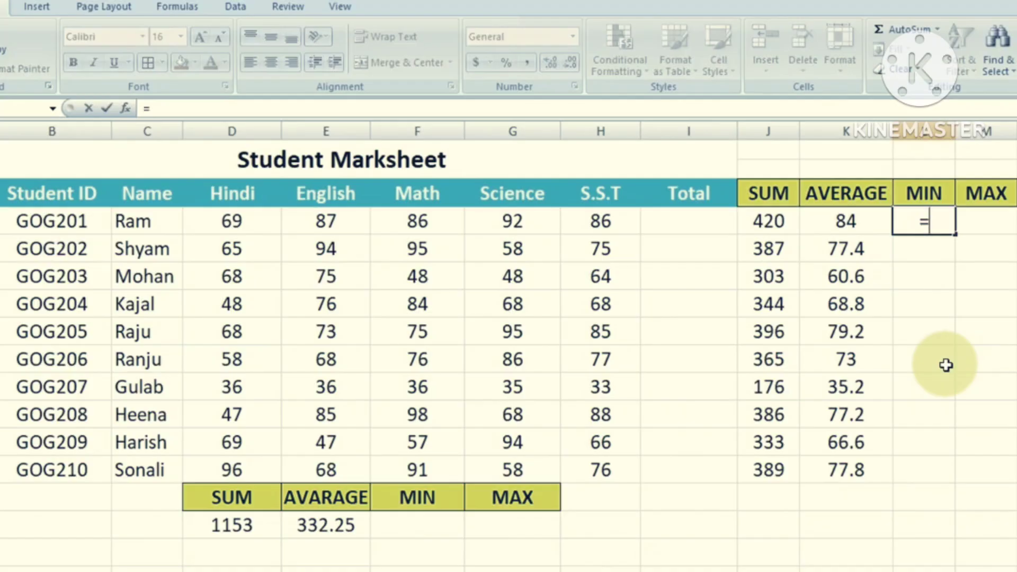
pyautogui.write('MIN')
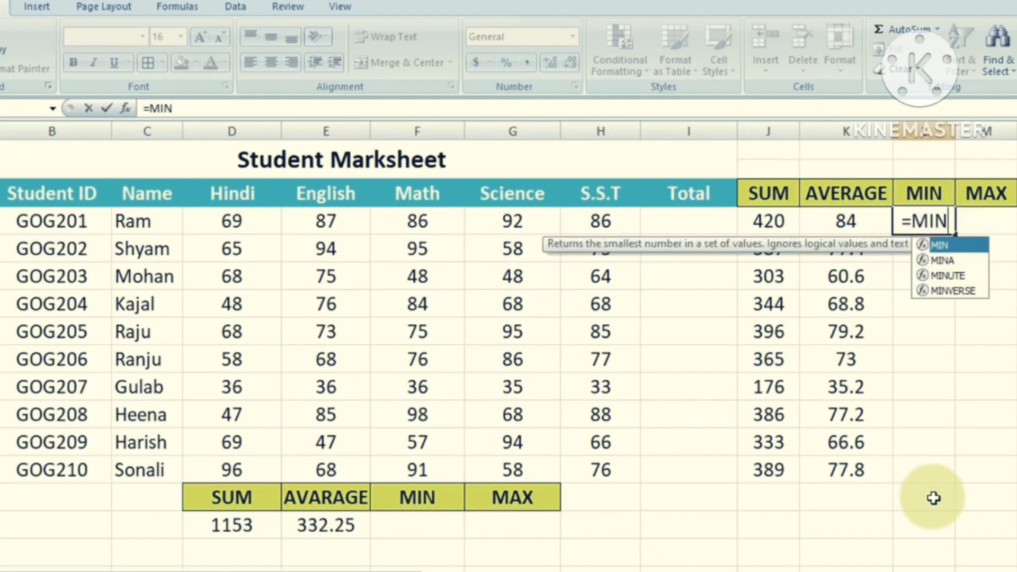
pyautogui.write('(')
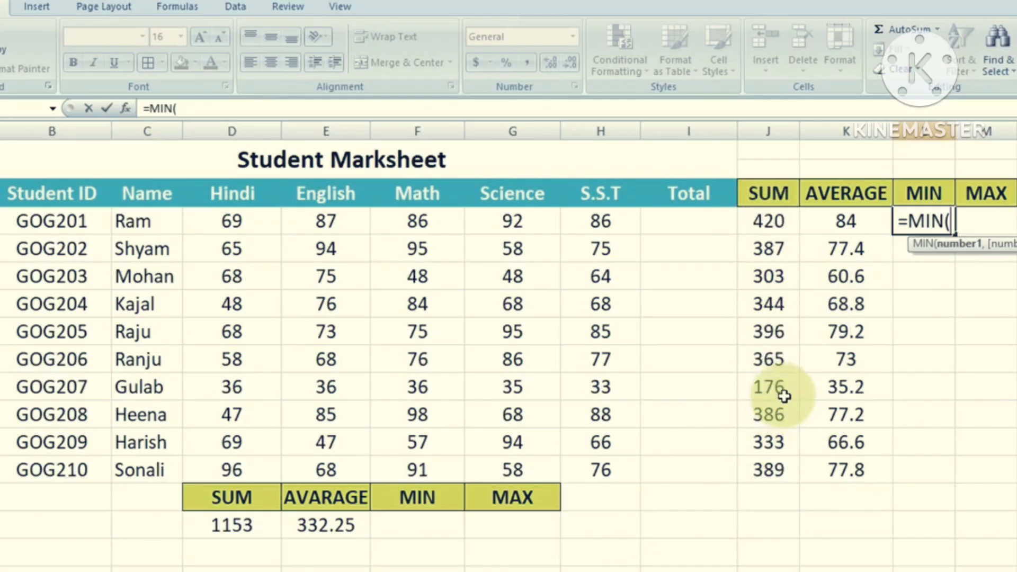
pyautogui.moveTo(768, 220); pyautogui.dragTo(774, 468)
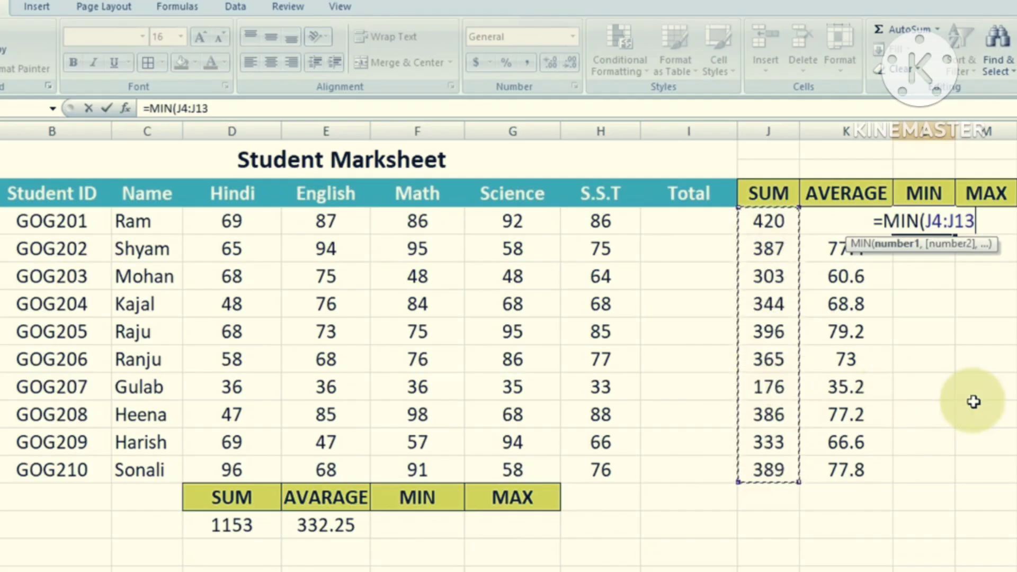
pyautogui.write(')')
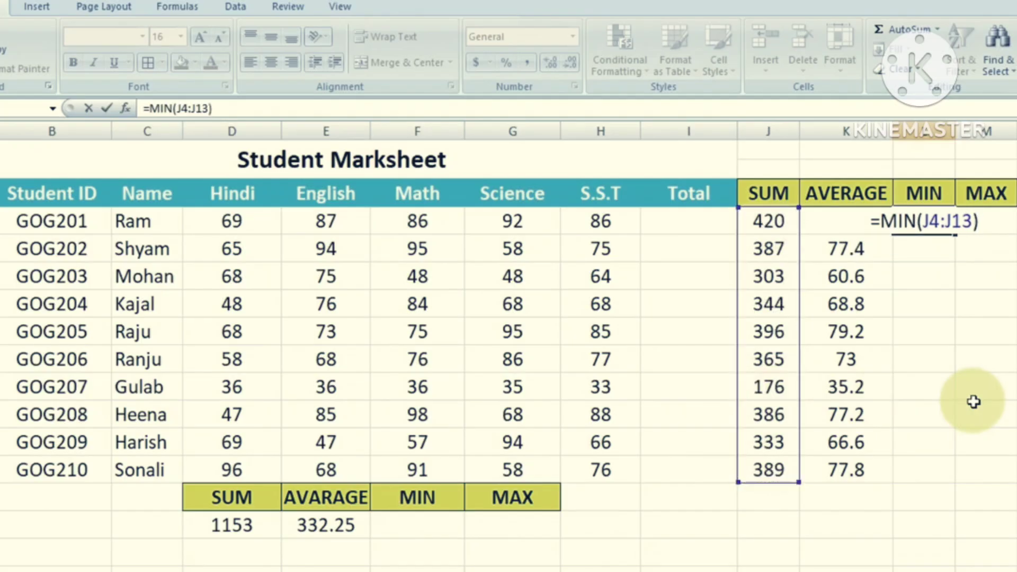
pyautogui.press('Return')
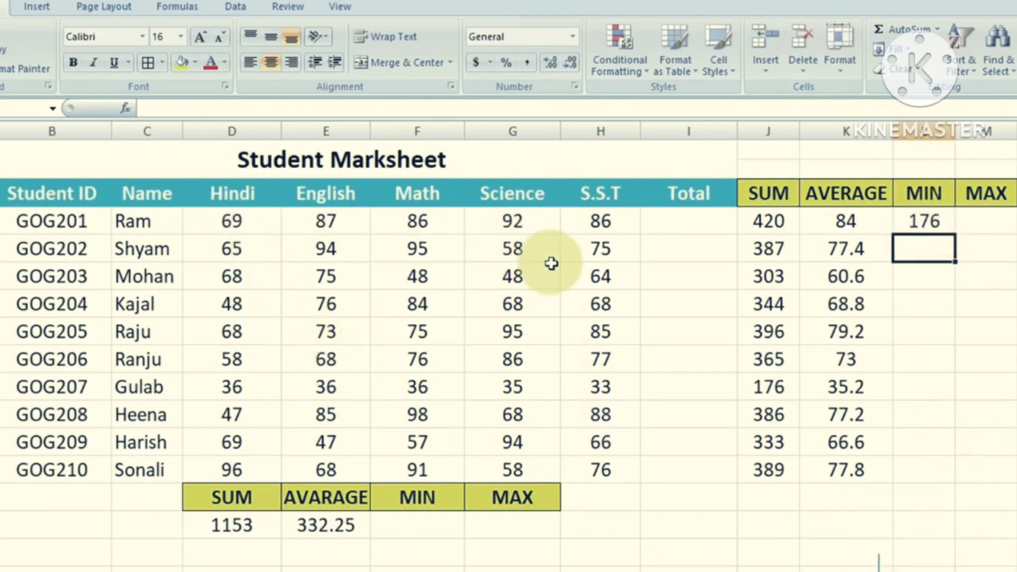
# Enter the formula =MIN(D4:H13) in F15 to find the lowest mark across all subjects and students
pyautogui.click(434, 531)
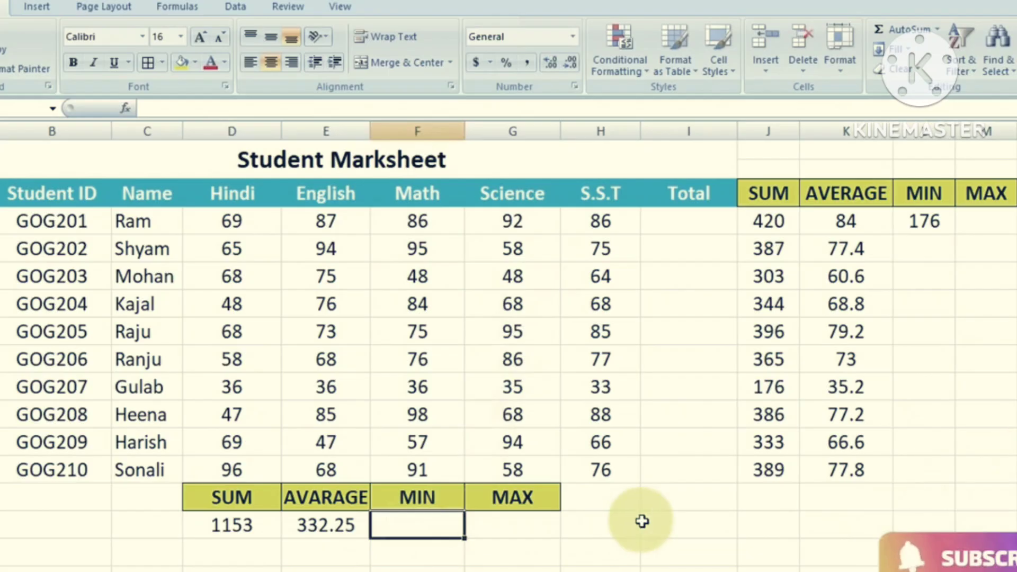
pyautogui.write('=MIN(')
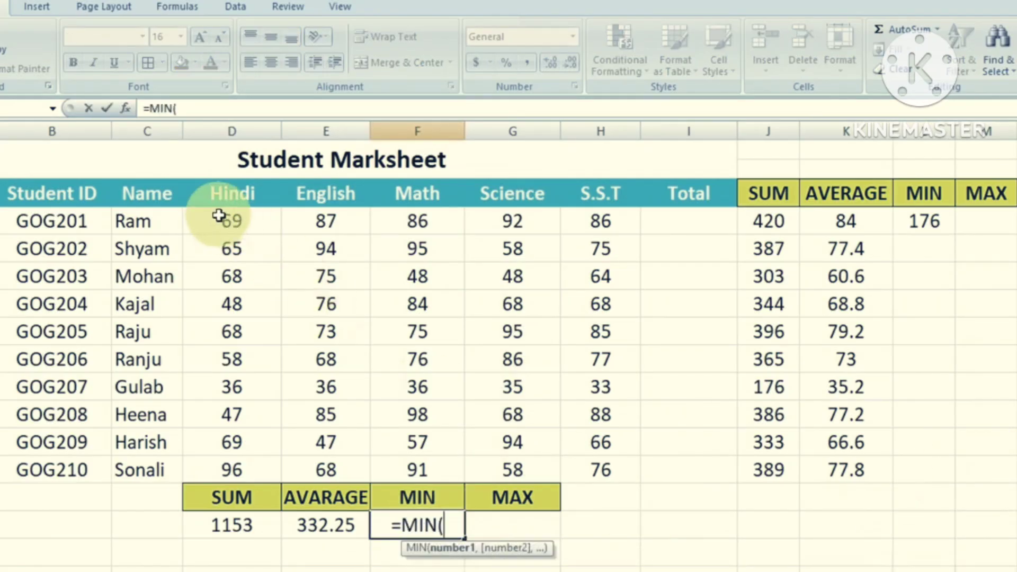
pyautogui.moveTo(225, 219); pyautogui.dragTo(593, 467)
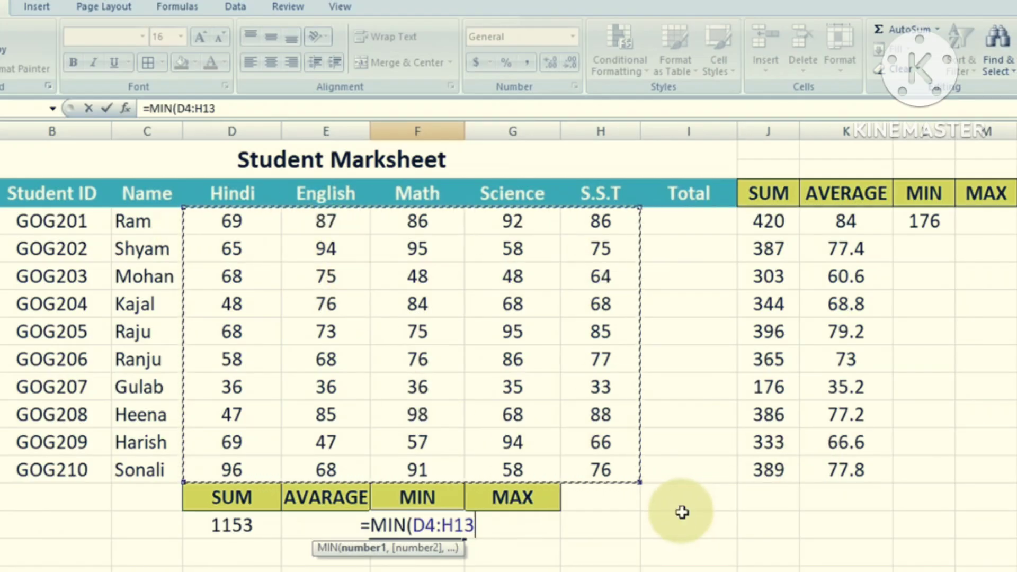
pyautogui.write(')')
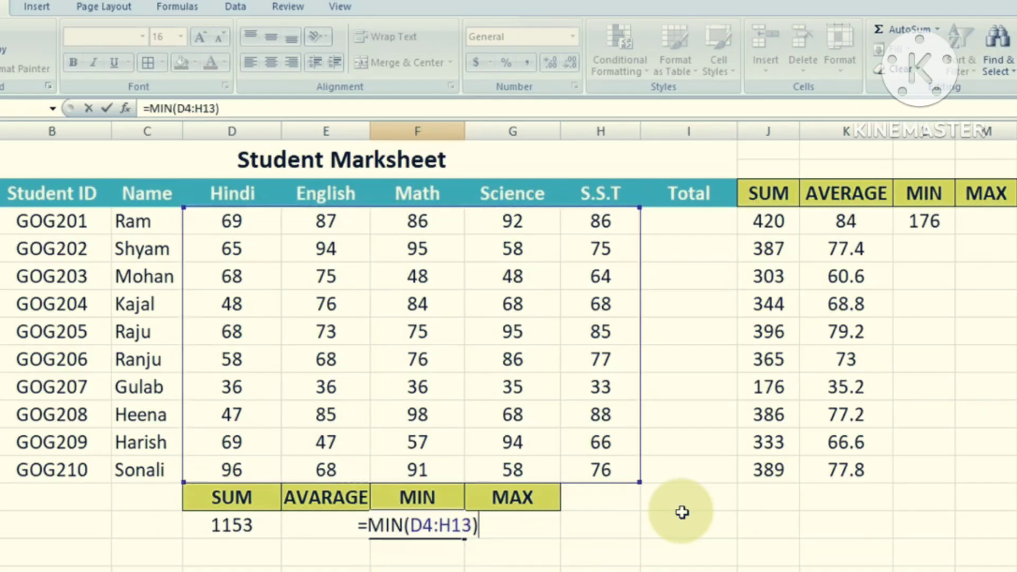
pyautogui.press('Return')
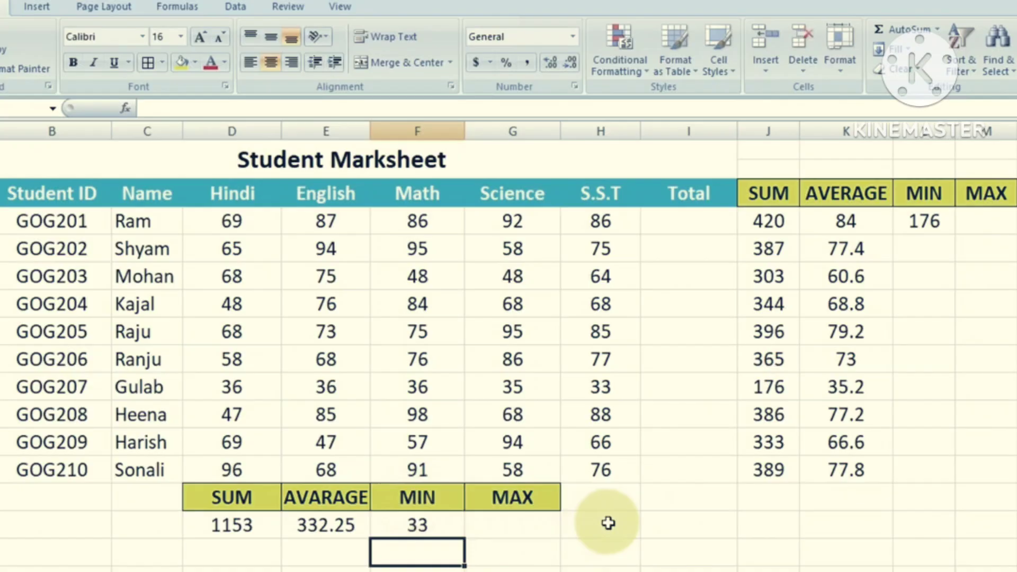
# Enter the formula =MAX(J4:J13) in M4 to find the highest student total
pyautogui.click(990, 218)
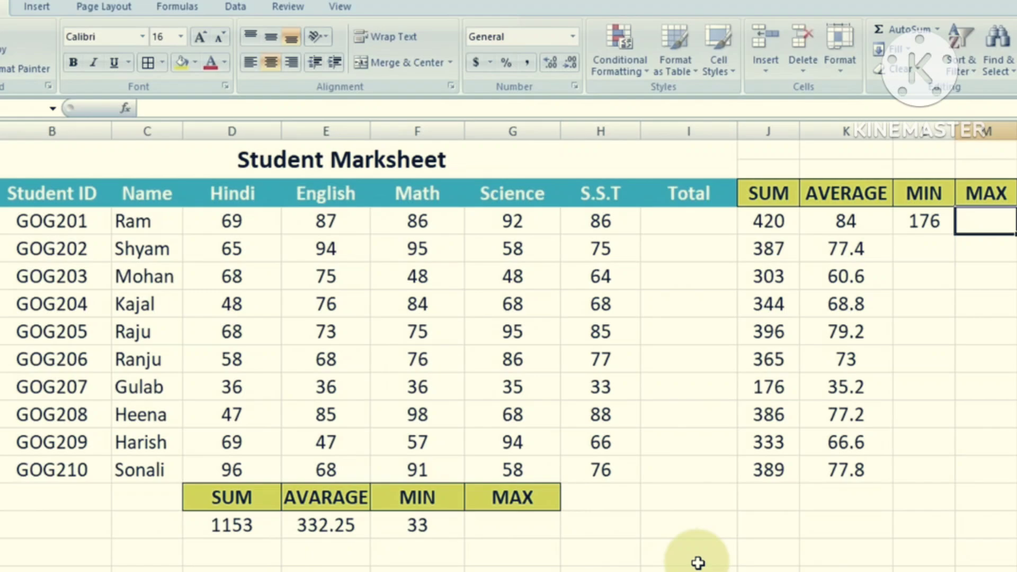
pyautogui.write('=')
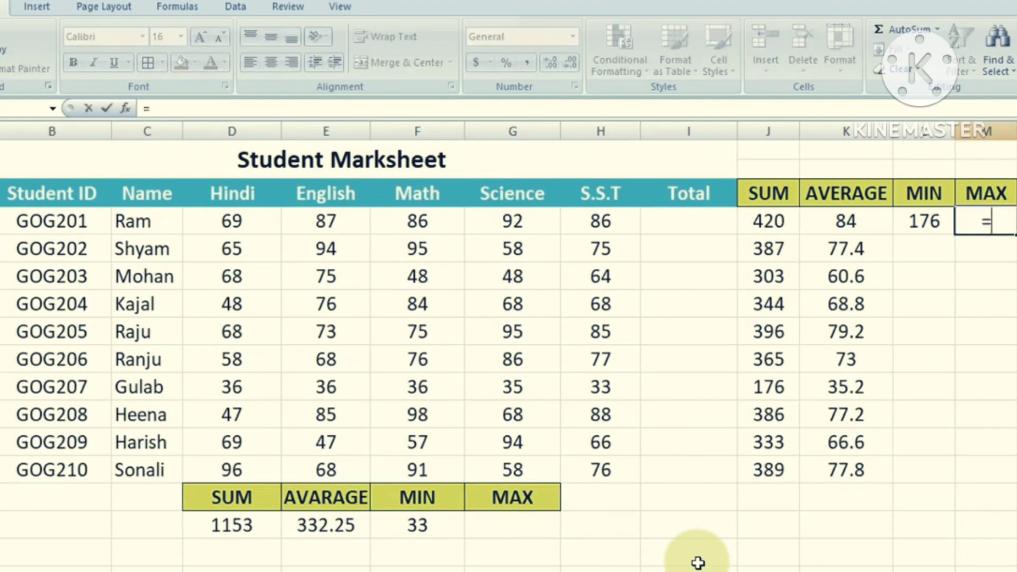
pyautogui.write('MAX')
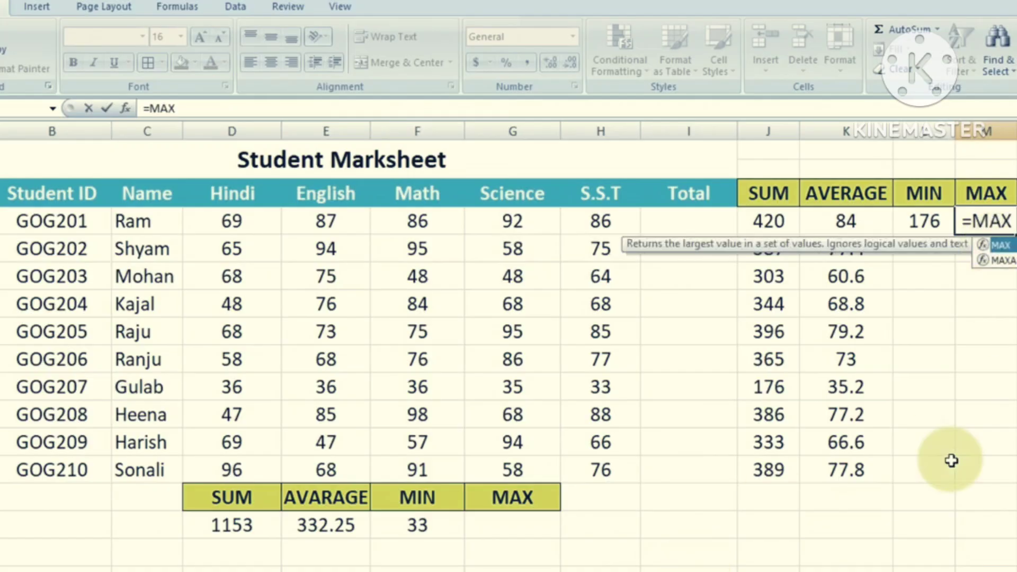
pyautogui.write('(')
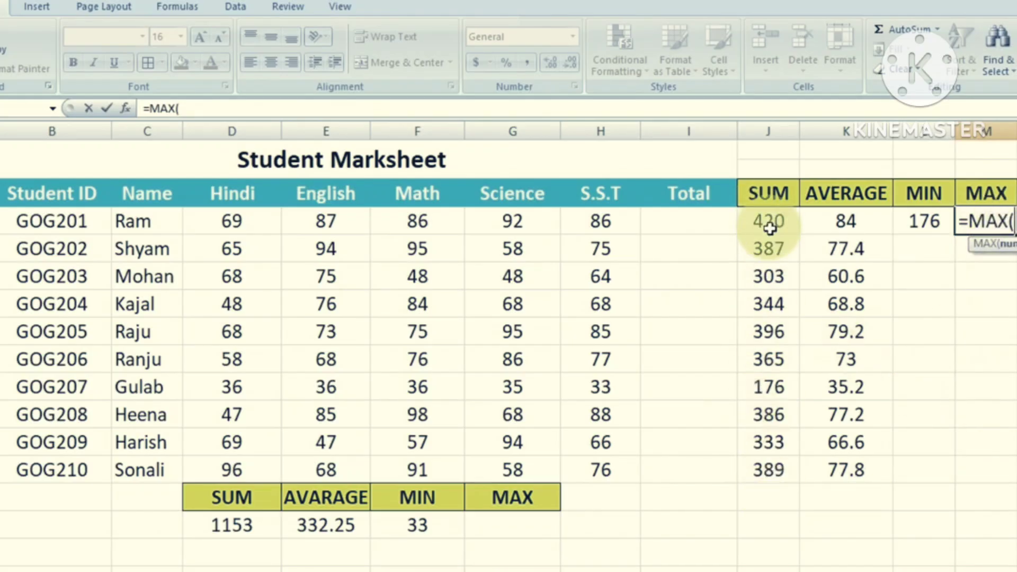
pyautogui.moveTo(769, 228); pyautogui.dragTo(767, 461)
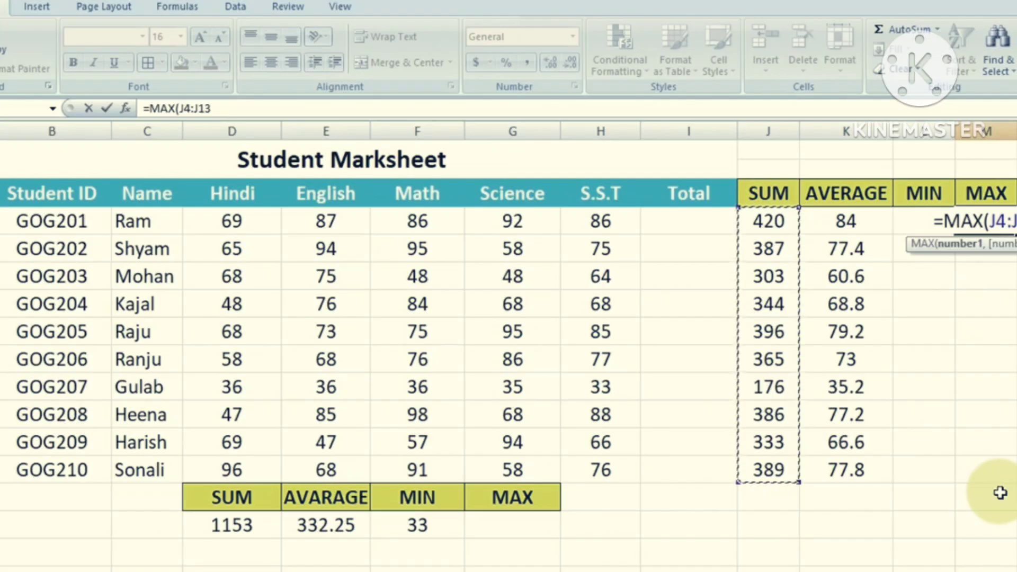
pyautogui.write(')')
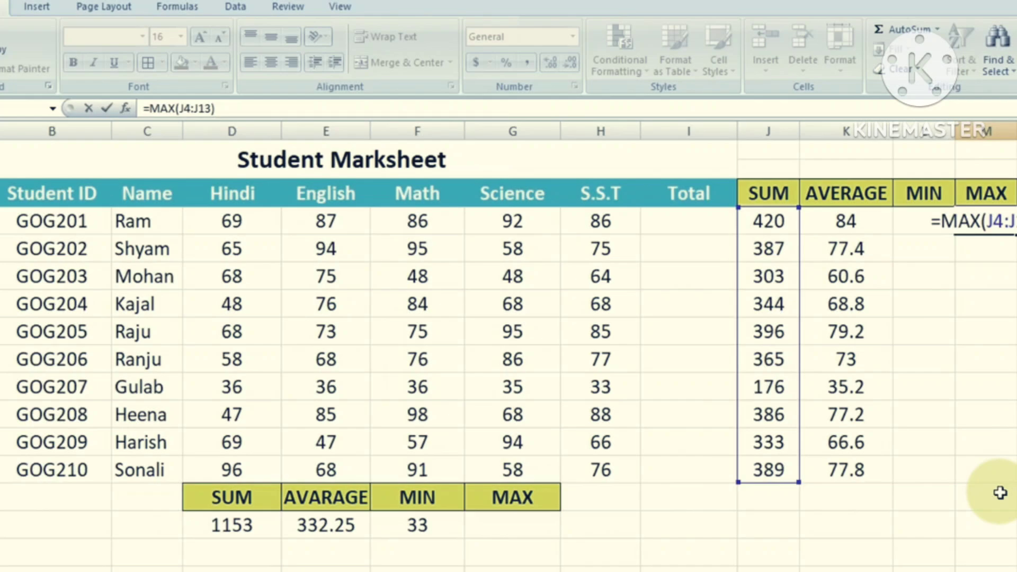
pyautogui.press('Return')
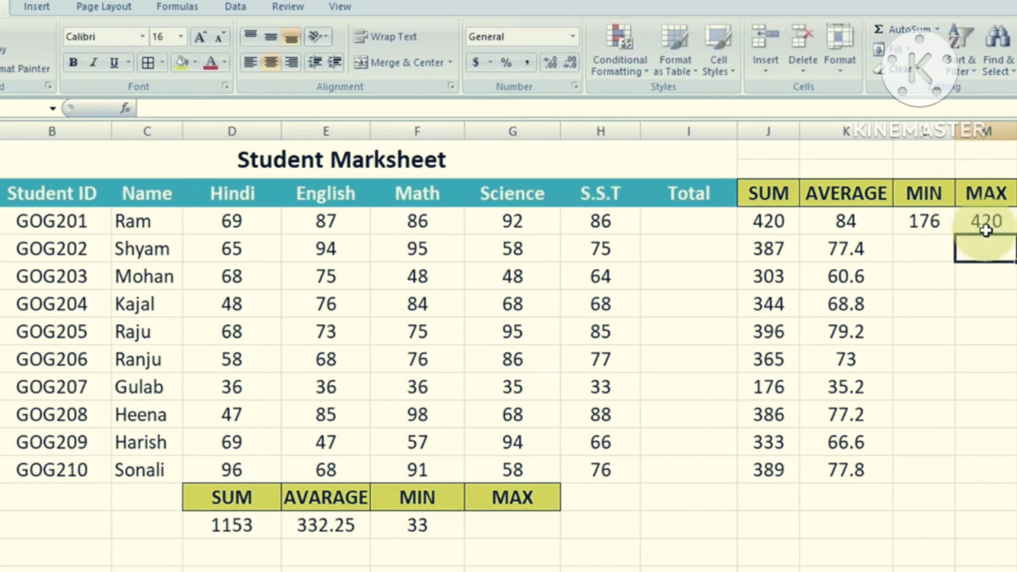
# Review the student totals in J4:J13 that the MAX formula covers and the subject marks in D4:H13
pyautogui.click(768, 222)
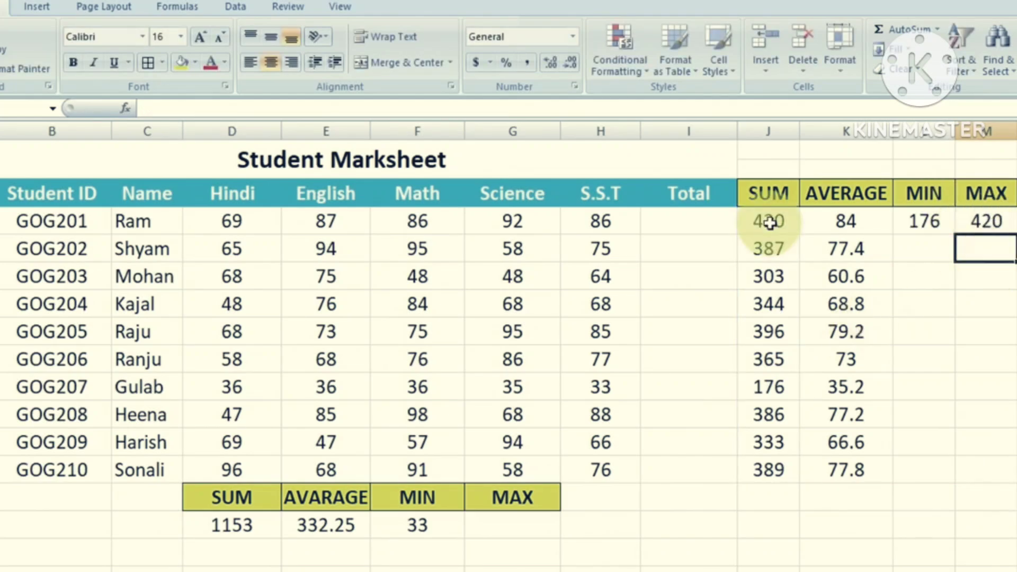
pyautogui.moveTo(769, 225); pyautogui.dragTo(755, 484)
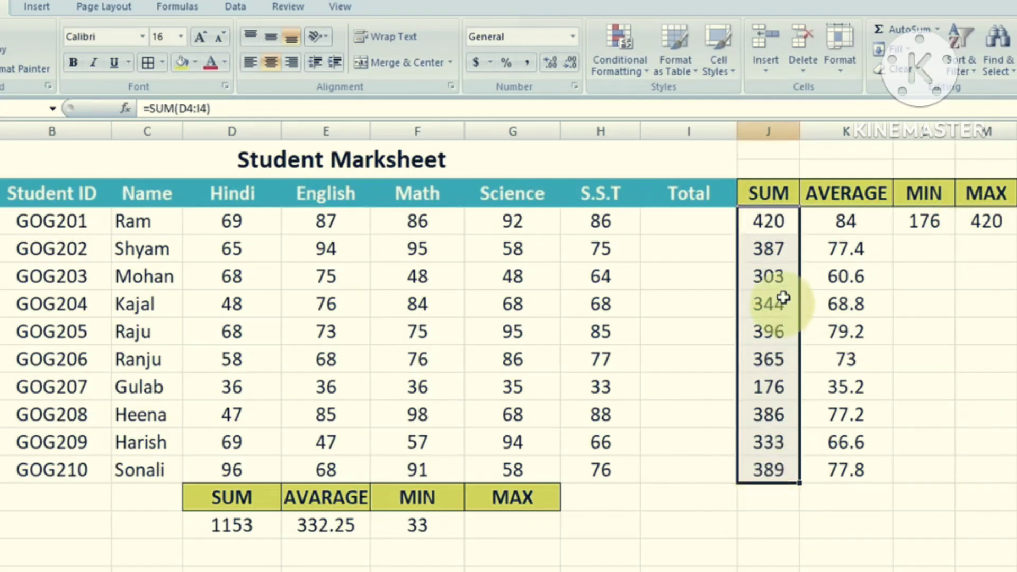
pyautogui.click(762, 225)
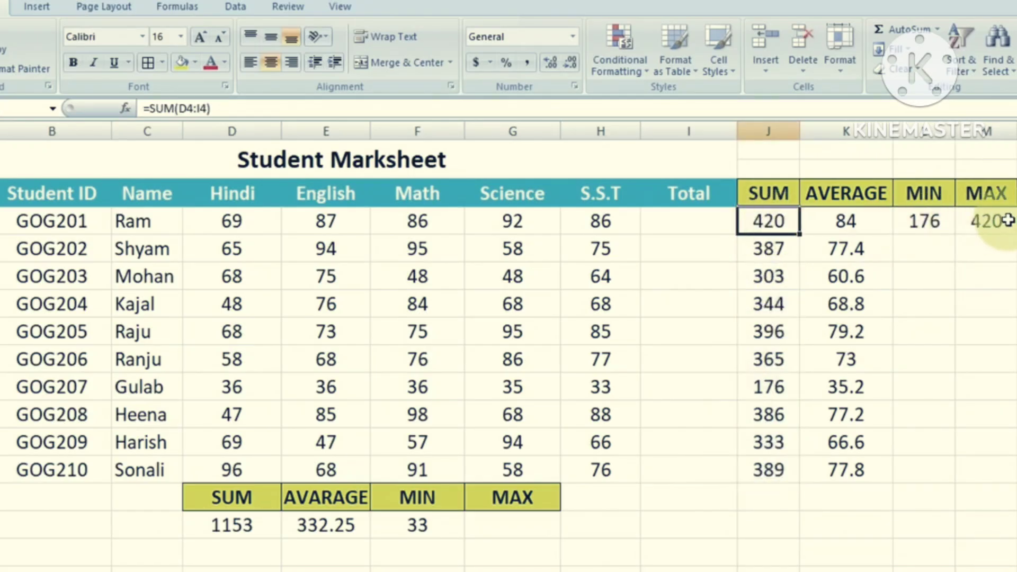
pyautogui.moveTo(227, 223); pyautogui.dragTo(567, 468)
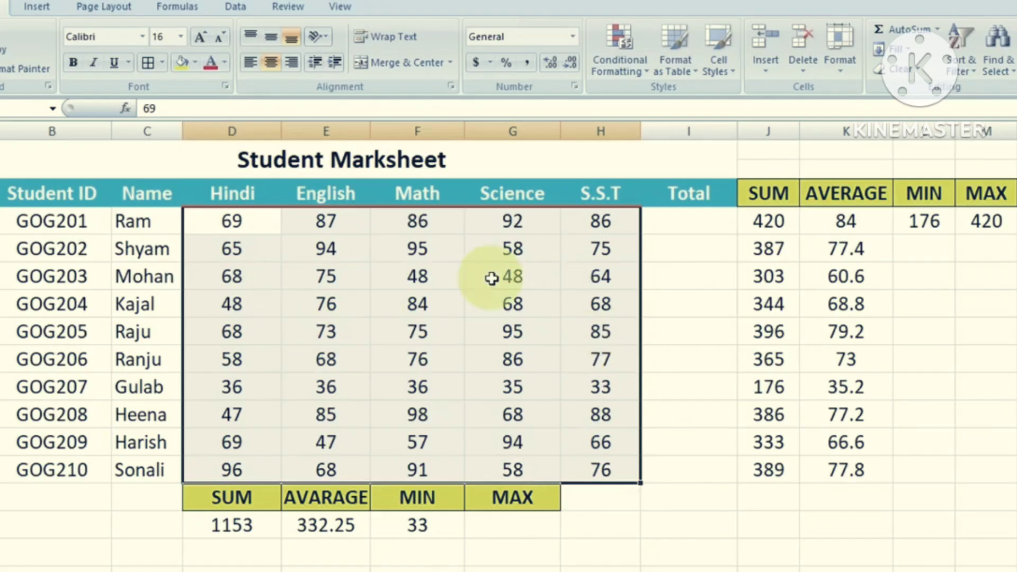
# Enter the formula =MAX(D4:H13) in G15 to find the highest mark across all subjects and students
pyautogui.click(512, 525)
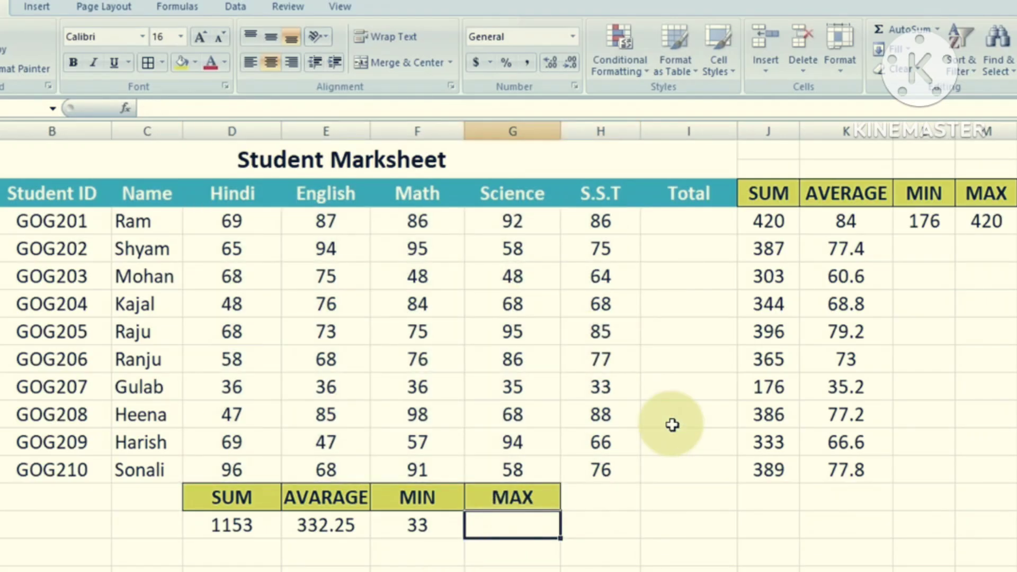
pyautogui.write('=')
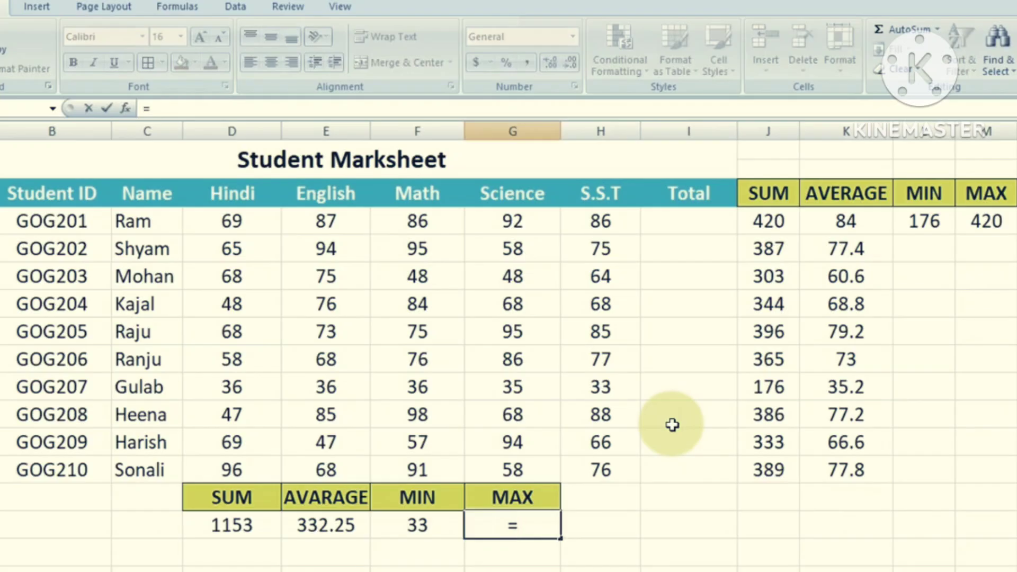
pyautogui.write('MAZ')
pyautogui.press('BackSpace')
pyautogui.write('X')
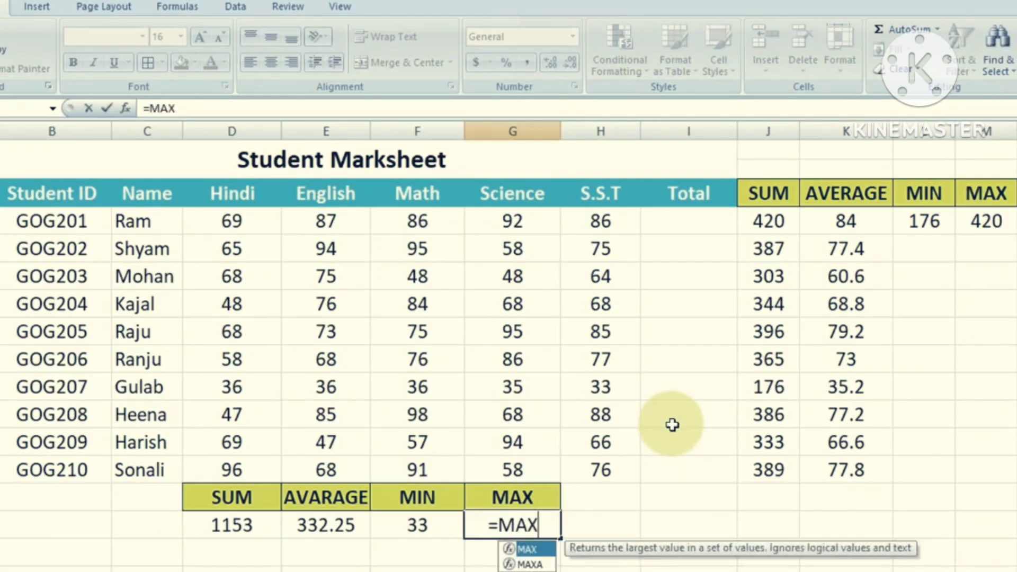
pyautogui.doubleClick(530, 549)
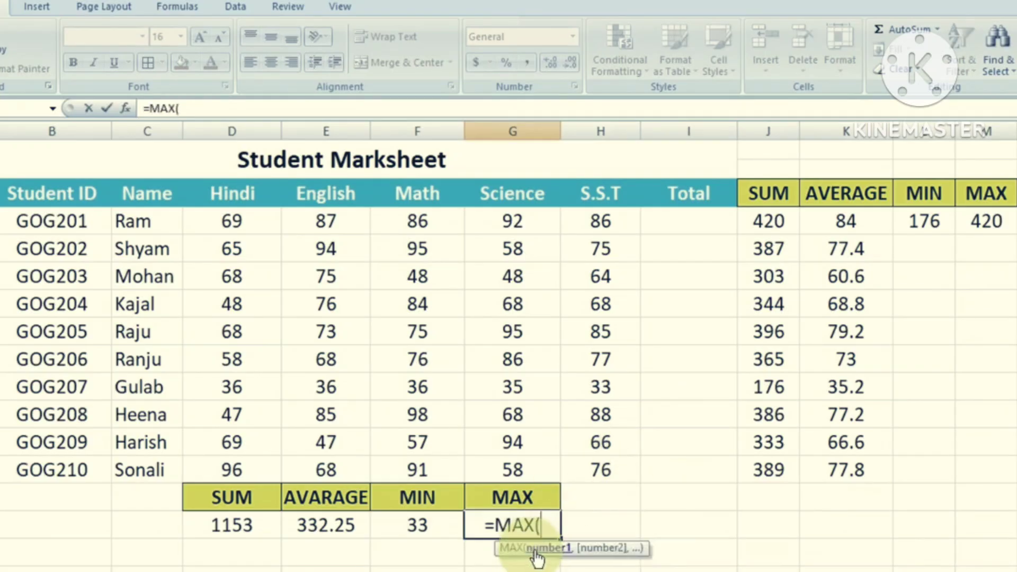
pyautogui.moveTo(262, 218); pyautogui.dragTo(598, 477)
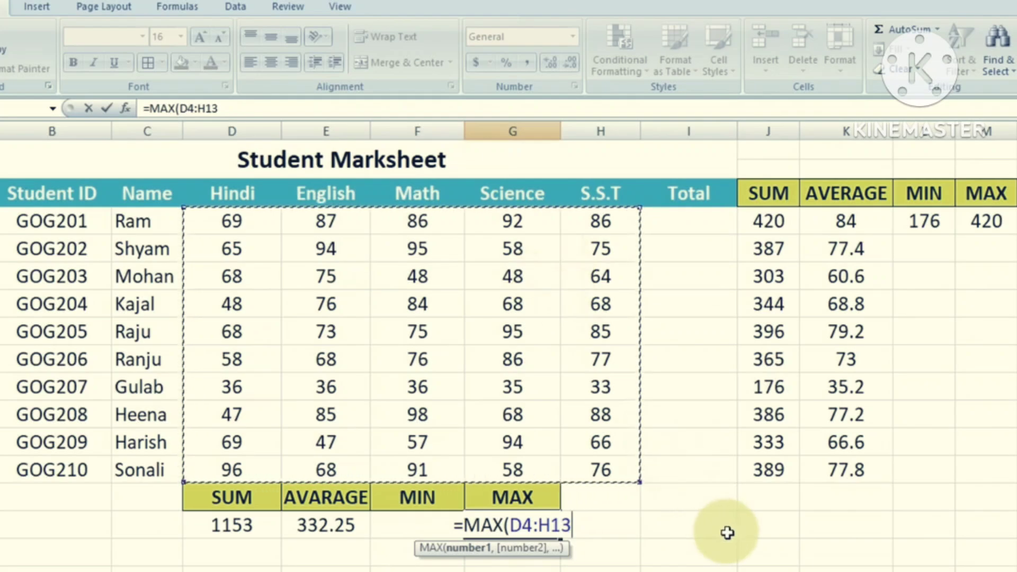
pyautogui.write(')')
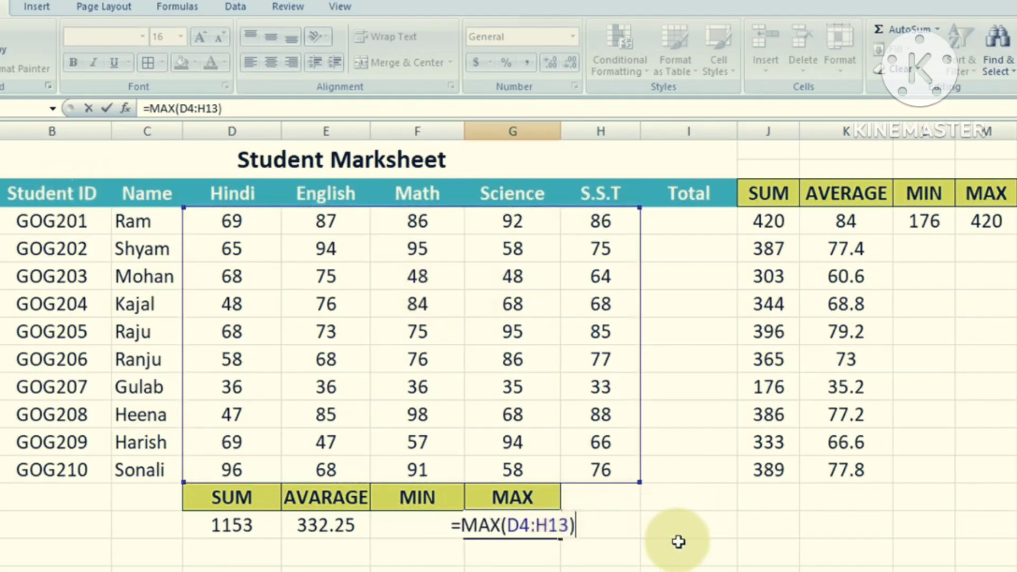
pyautogui.press('Return')
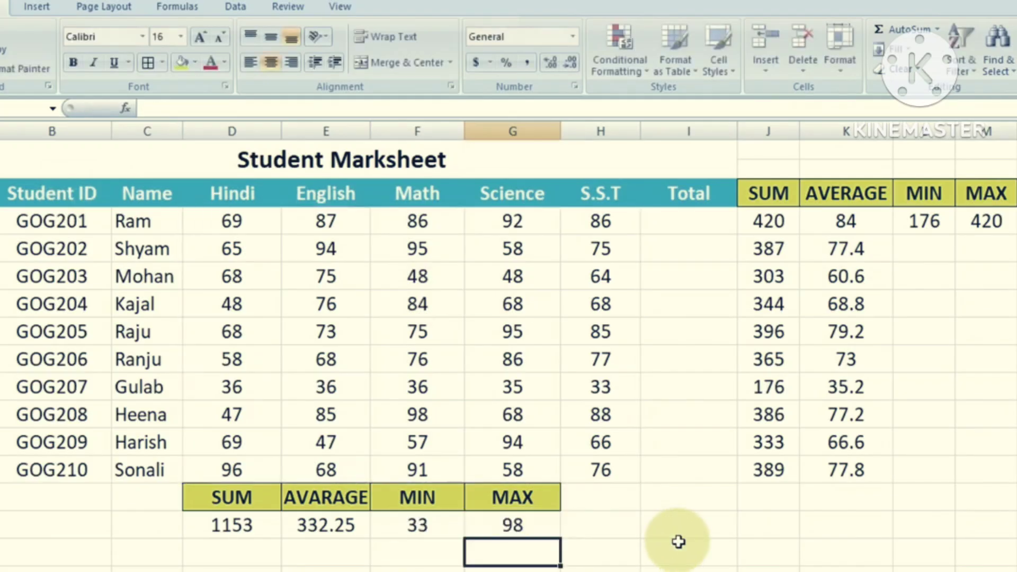
# Review the subject marks in D4:H13 and the MAX formula in G15 that covers them
pyautogui.moveTo(233, 225); pyautogui.dragTo(572, 470)
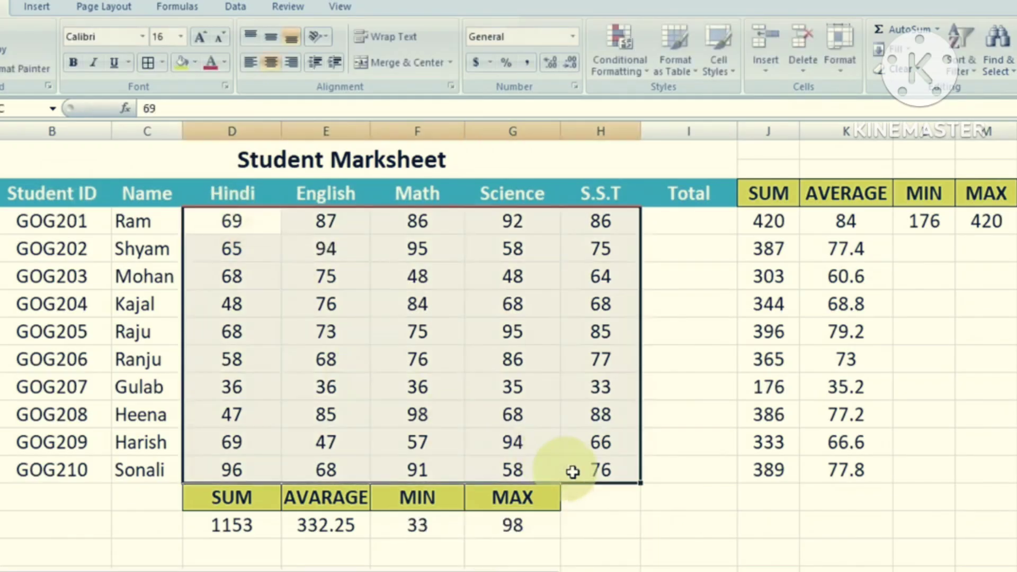
pyautogui.click(694, 521)
pyautogui.click(530, 526)
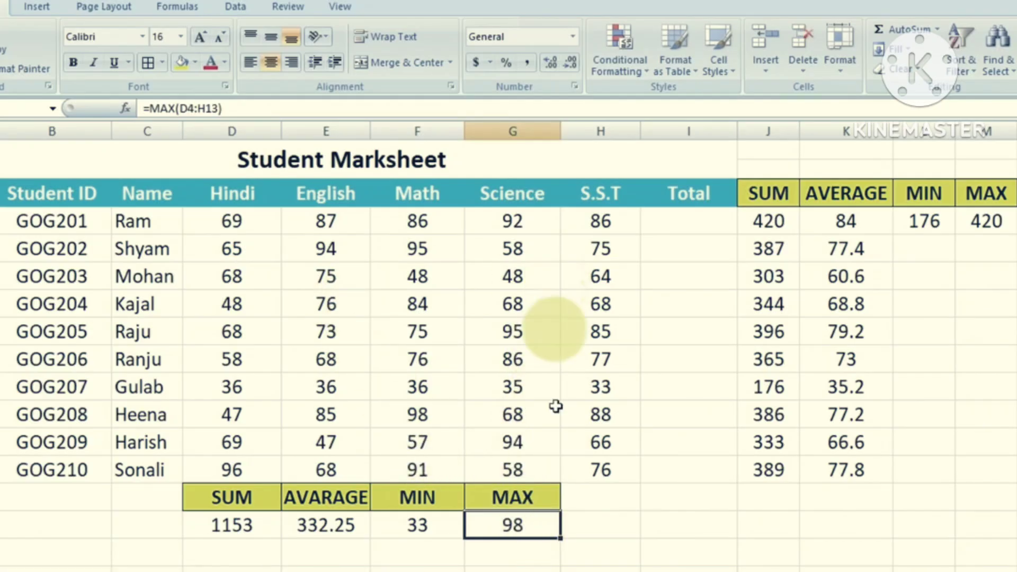
pyautogui.click(677, 522)
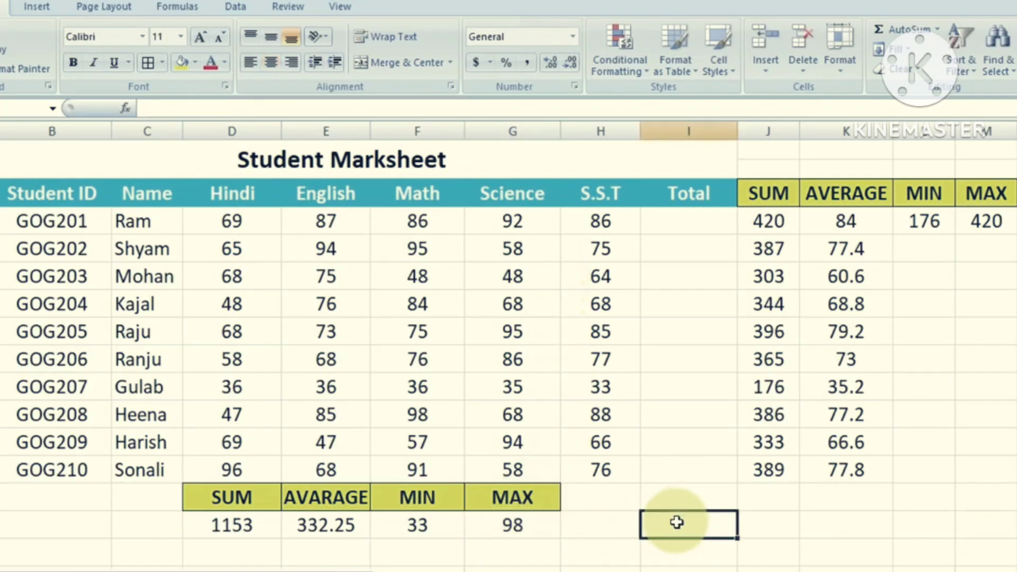